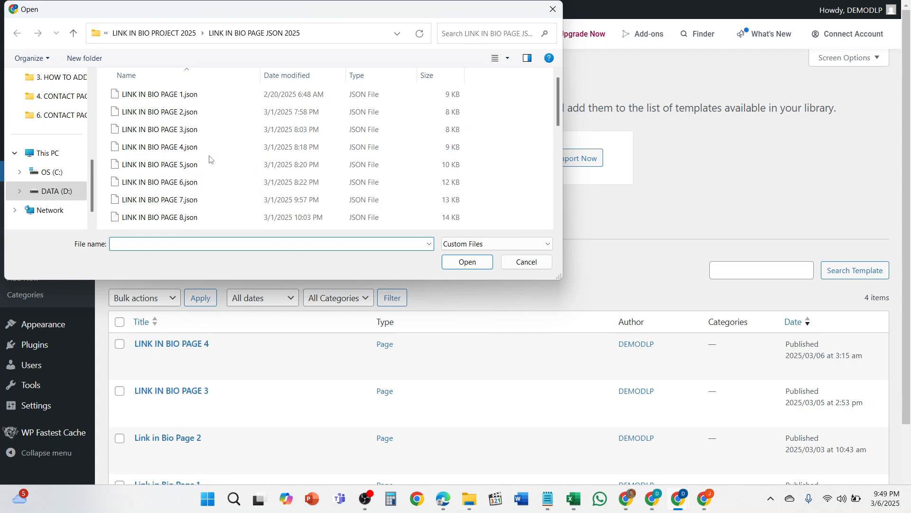
- Import the template file LINK IN BIO PAGE 5.json into the saved templates library
left_click(164, 166)
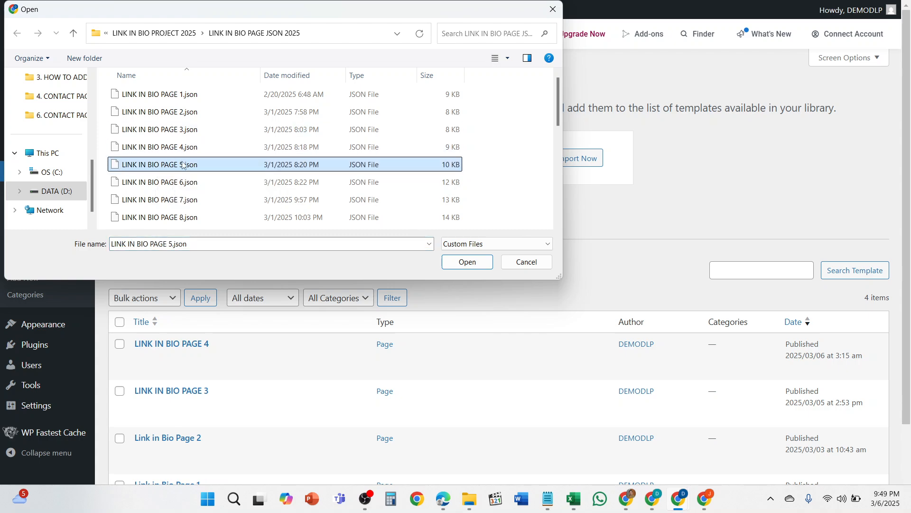
left_click(466, 261)
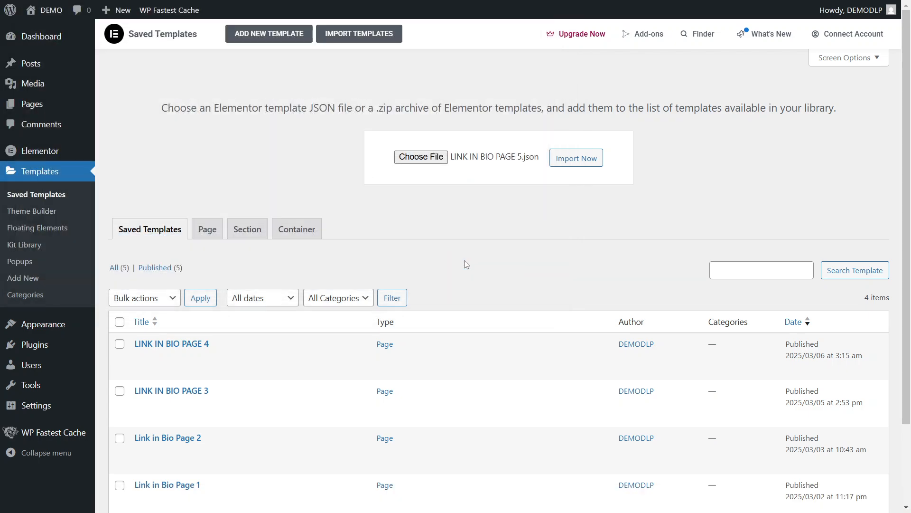
left_click(575, 161)
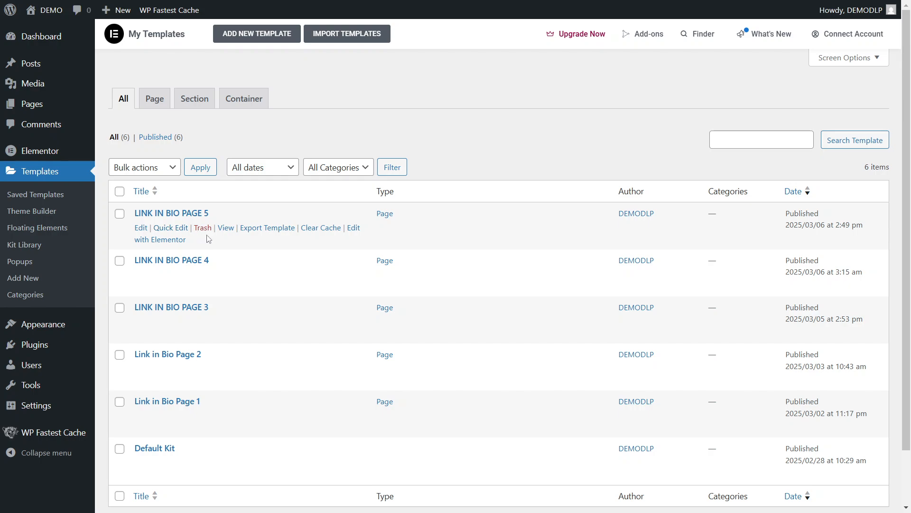
- Create a new page titled "CREATE CONTACT PAGE IN WORDPRESS USING ELEMENTOR"
mouse_move(23, 114)
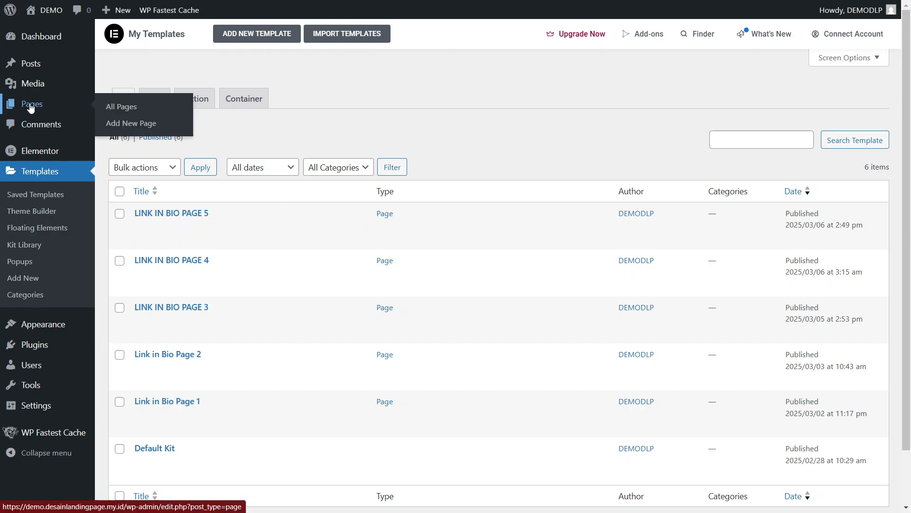
left_click(141, 125)
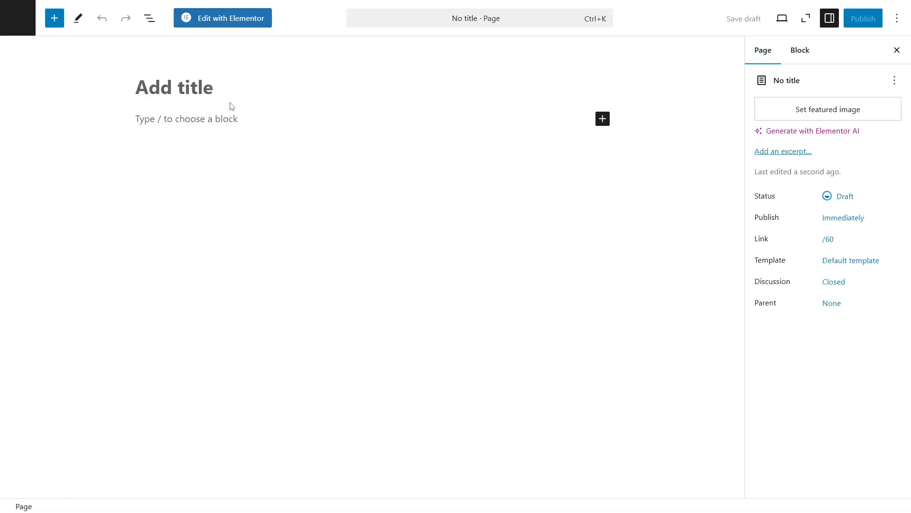
type("C")
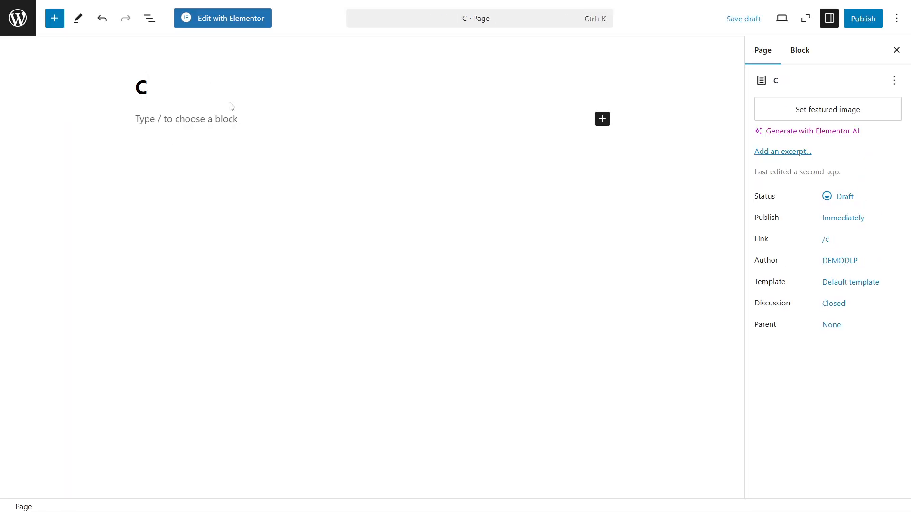
type("REATECONTACT")
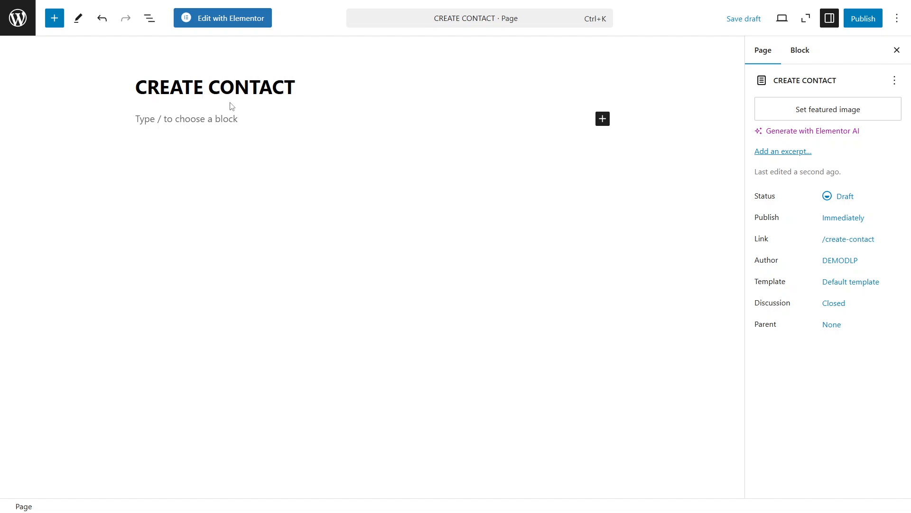
type("  PAGE")
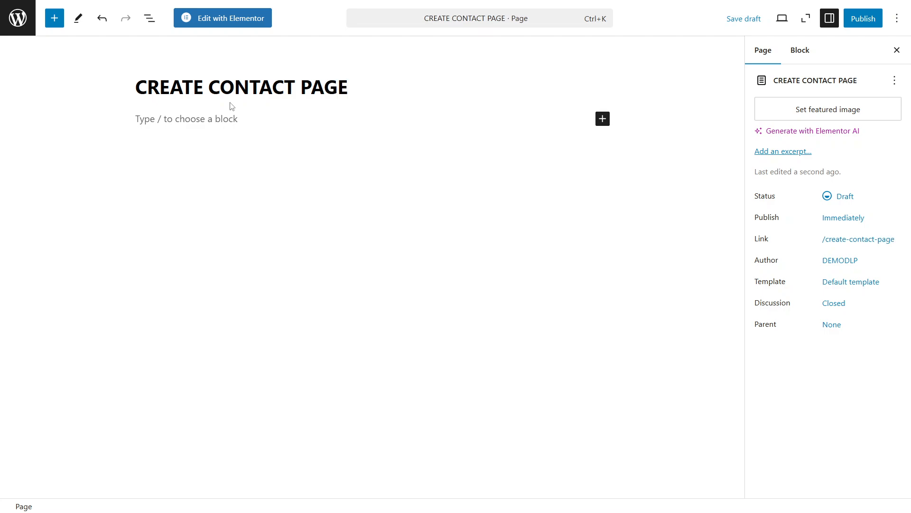
type(" IN WORDPRESS USING ELEM")
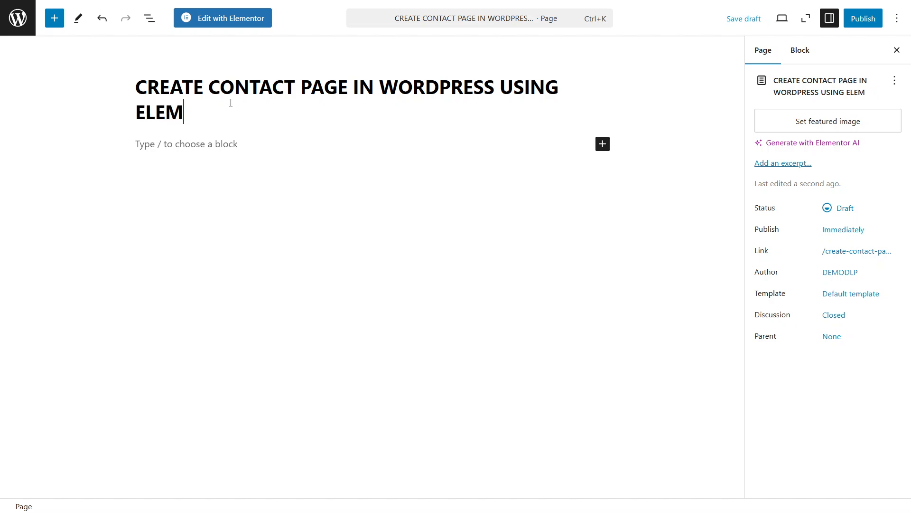
type("ENTOR")
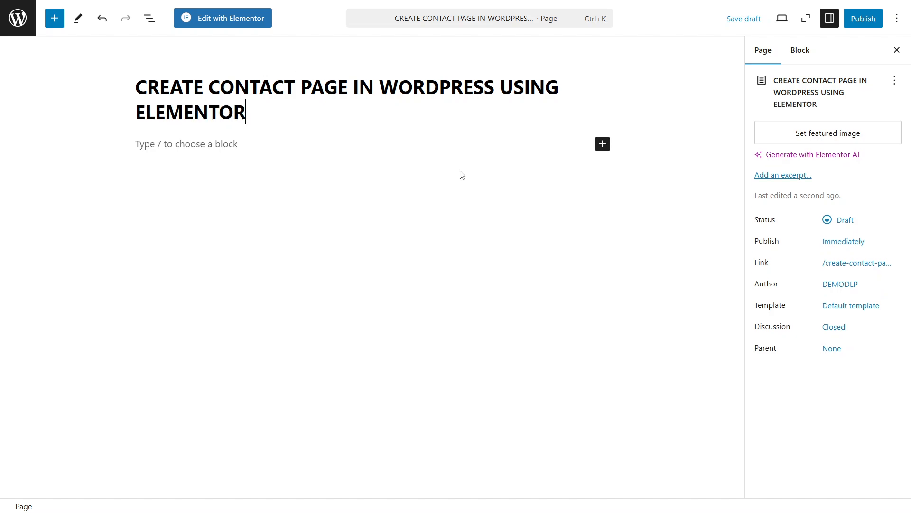
- Open the new page for editing with Elementor
left_click(226, 93)
left_click(201, 19)
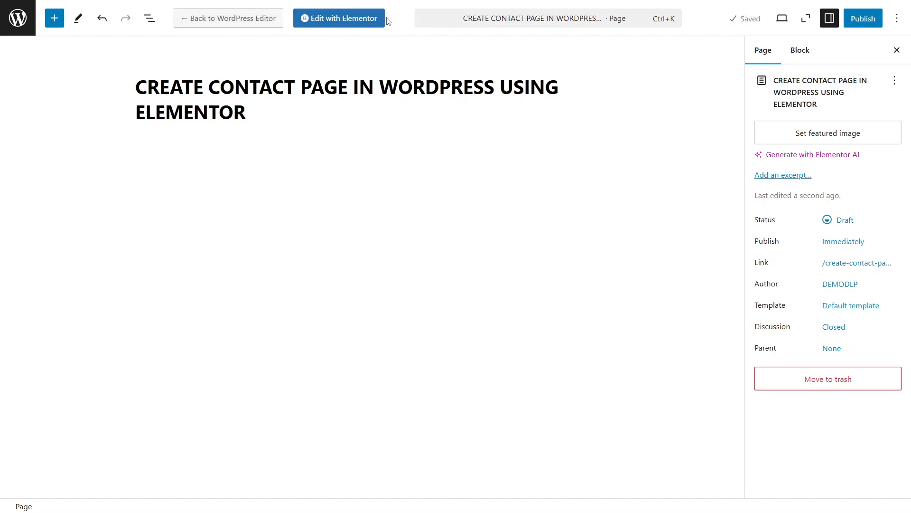
left_click(348, 24)
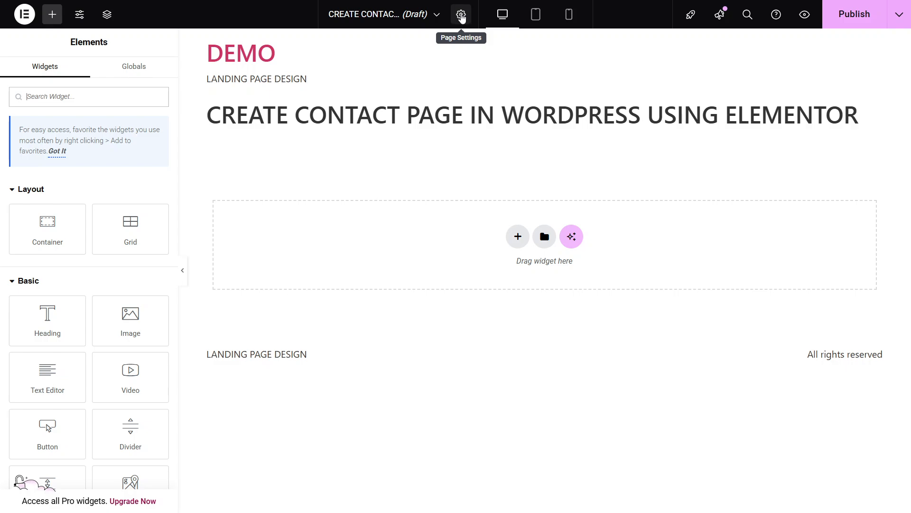
- Set the page layout to Elementor Canvas in the page settings
left_click(462, 18)
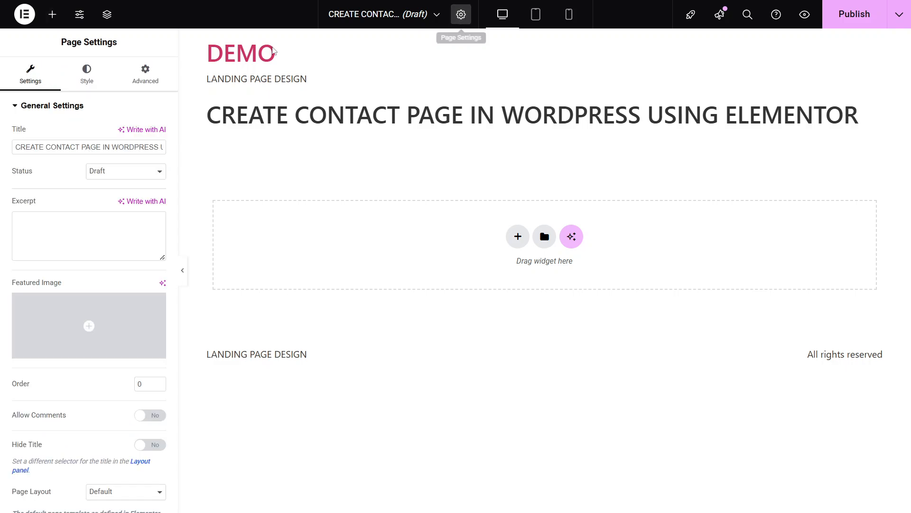
scroll(125, 196, "down", 1)
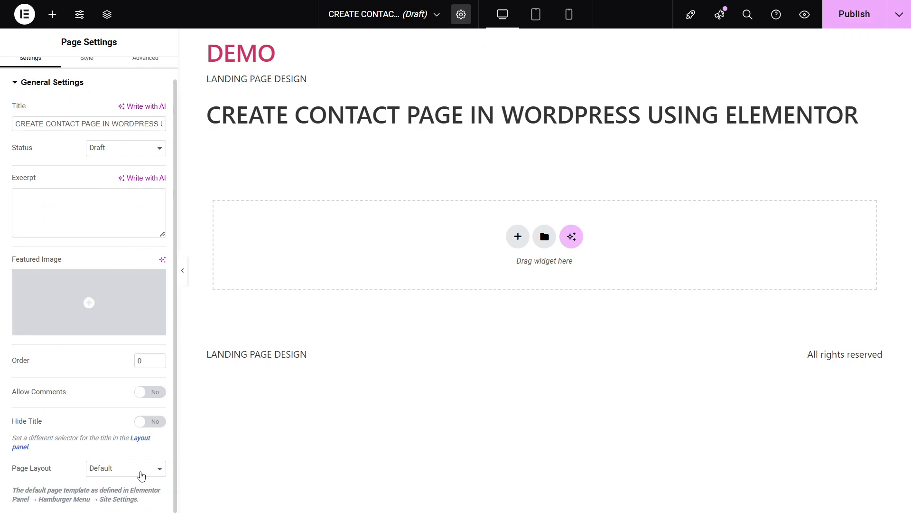
left_click(119, 478)
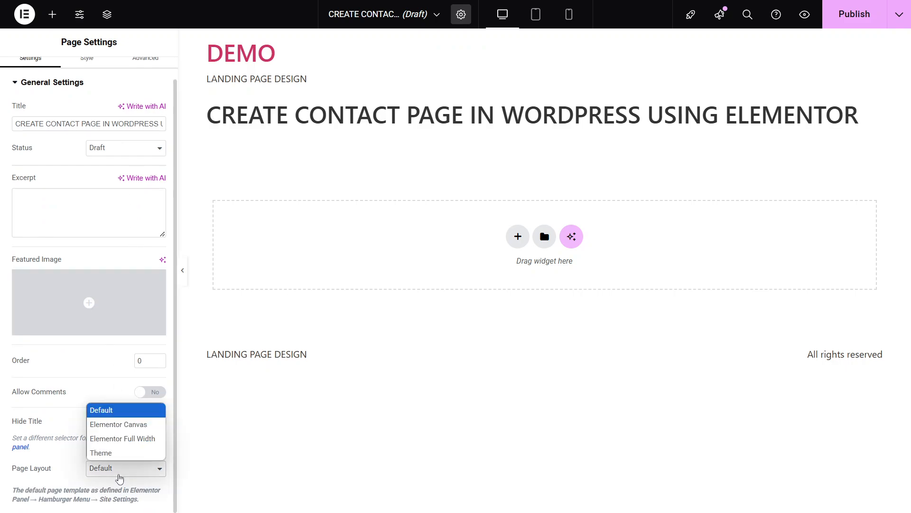
left_click(132, 426)
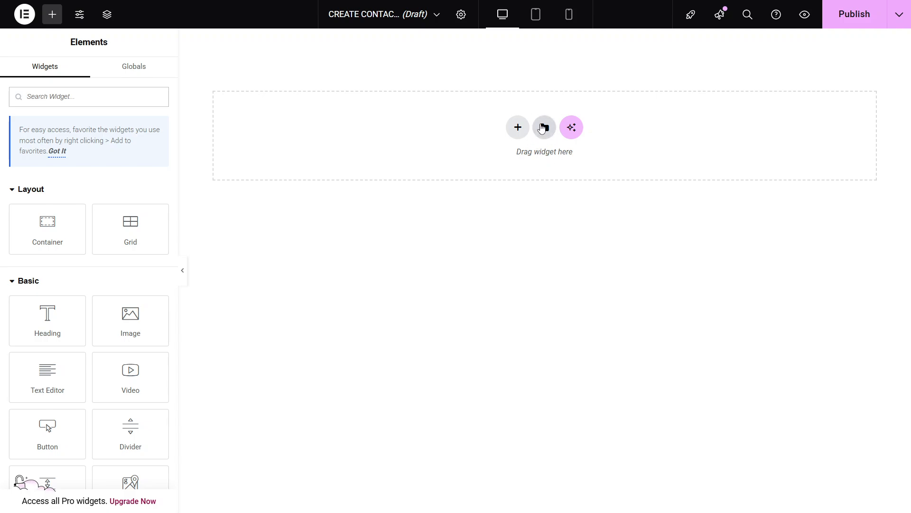
- Insert the saved template LINK IN BIO PAGE 5 into the empty page
left_click(546, 131)
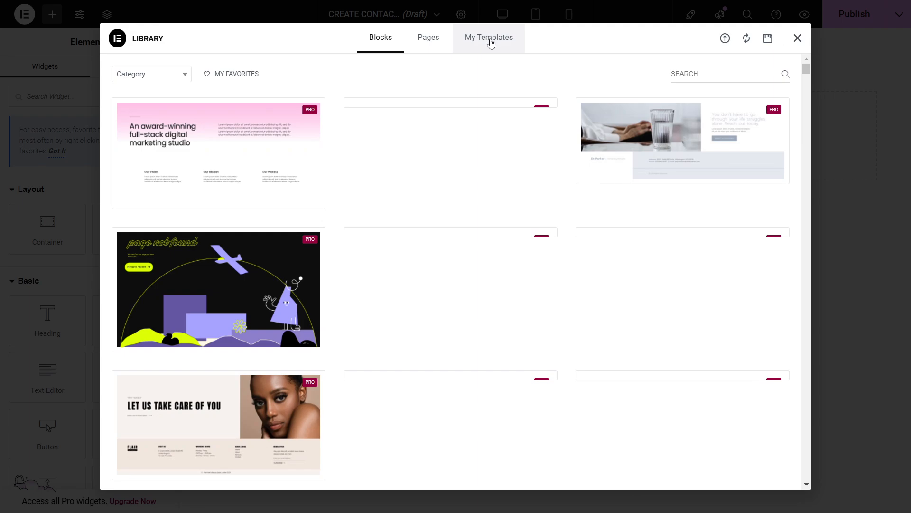
left_click(491, 42)
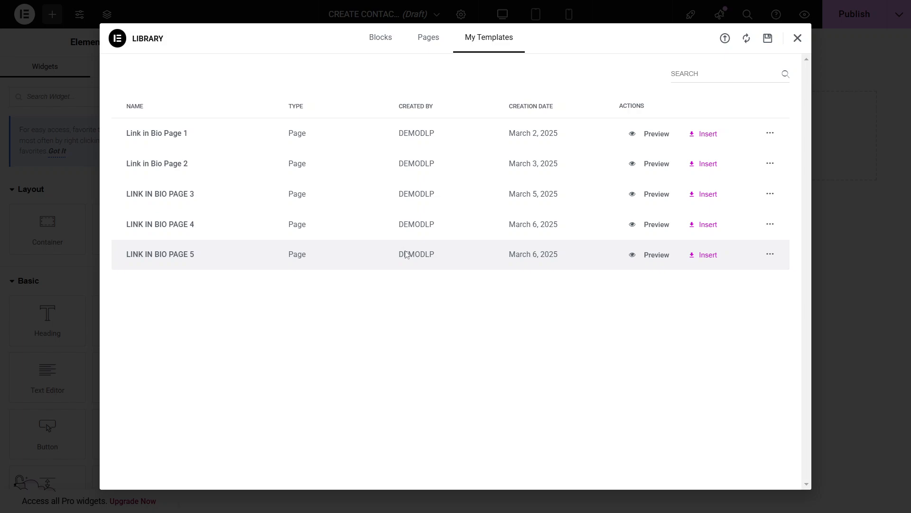
left_click(708, 260)
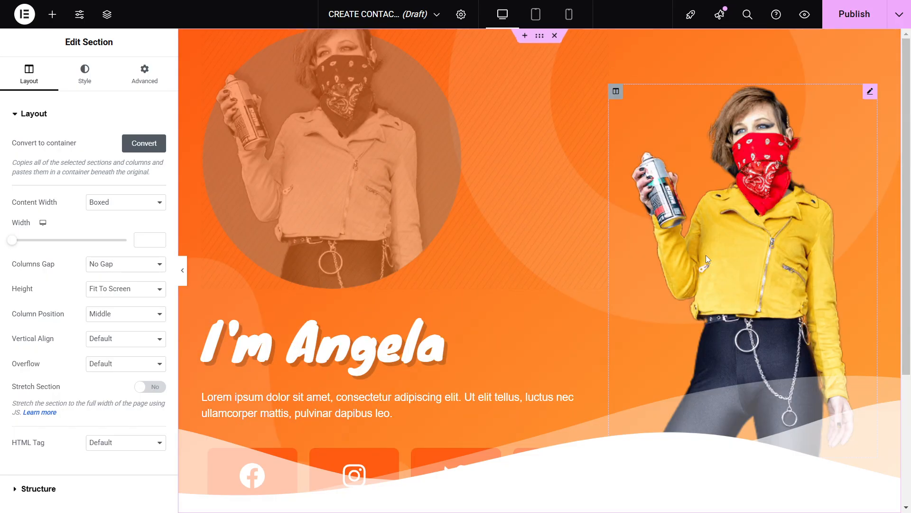
- Review the inserted page in the desktop, tablet and mobile views, and return to the desktop view
left_click_drag(908, 109, 909, 311)
scroll(909, 342, "up", 4)
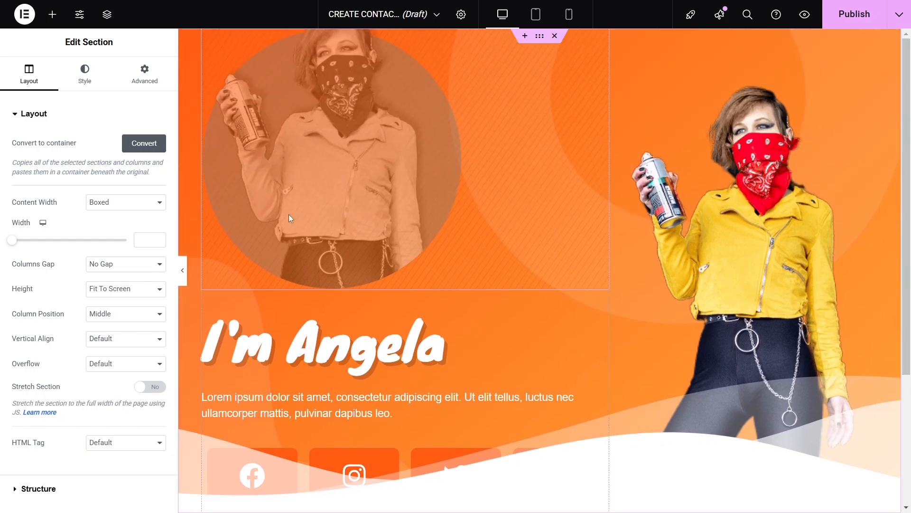
scroll(523, 272, "down", 4)
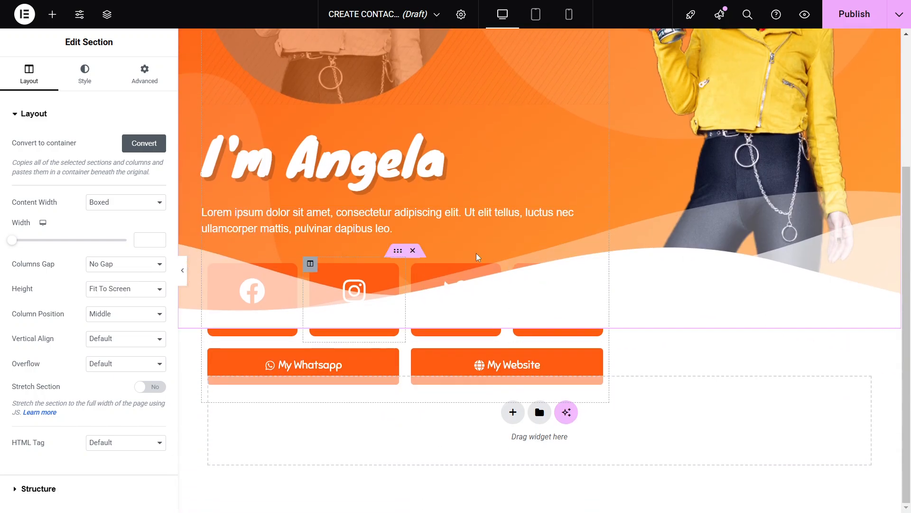
scroll(822, 281, "up", 4)
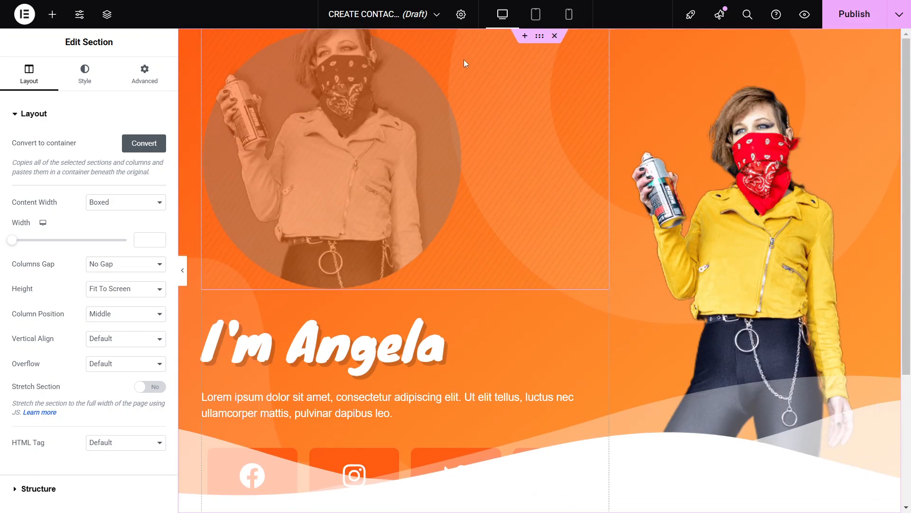
left_click(535, 22)
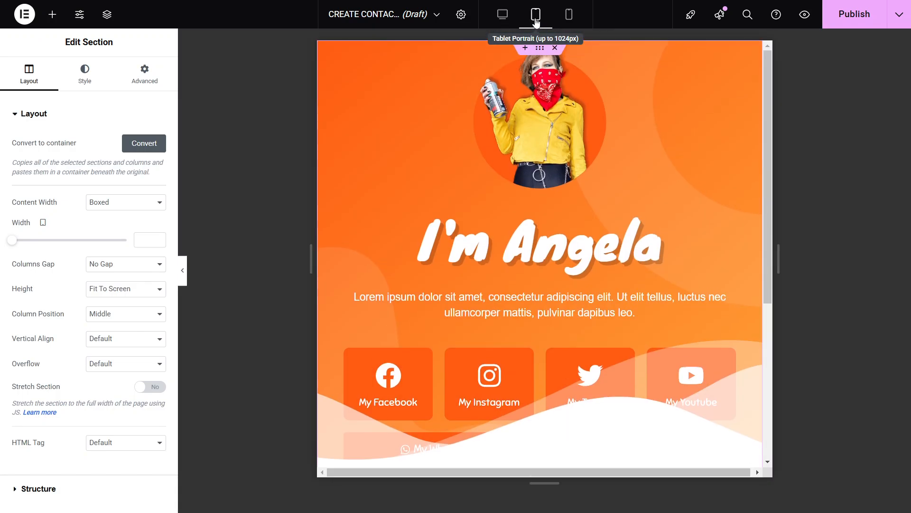
scroll(586, 241, "down", 5)
scroll(586, 240, "up", 4)
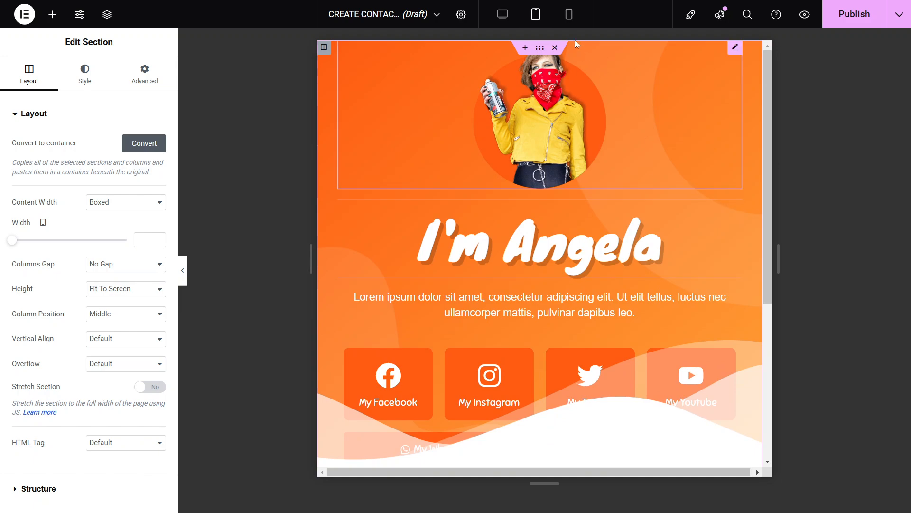
left_click(570, 17)
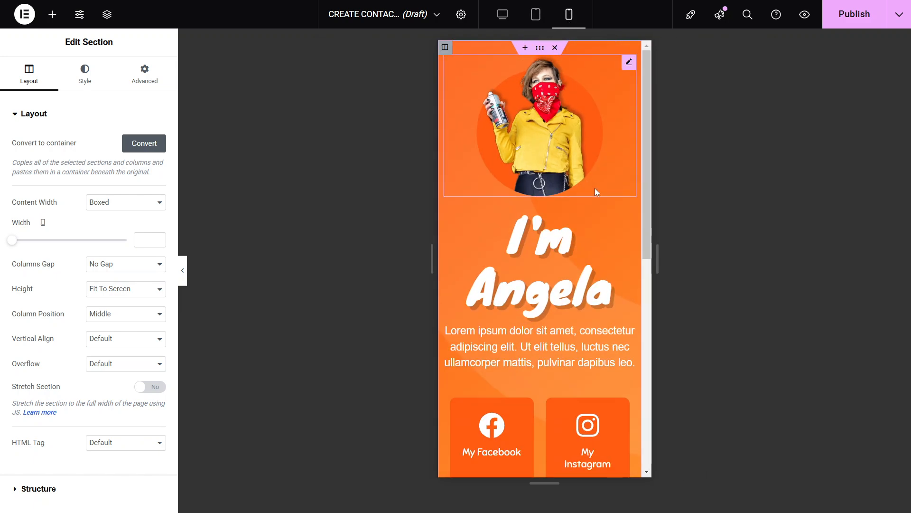
left_click_drag(646, 181, 677, 147)
left_click(503, 15)
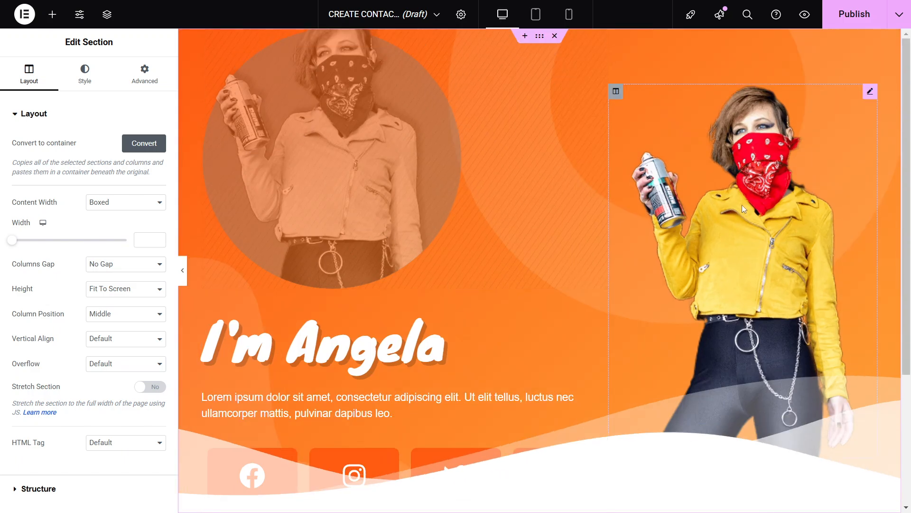
scroll(800, 206, "down", 1)
scroll(797, 211, "up", 1)
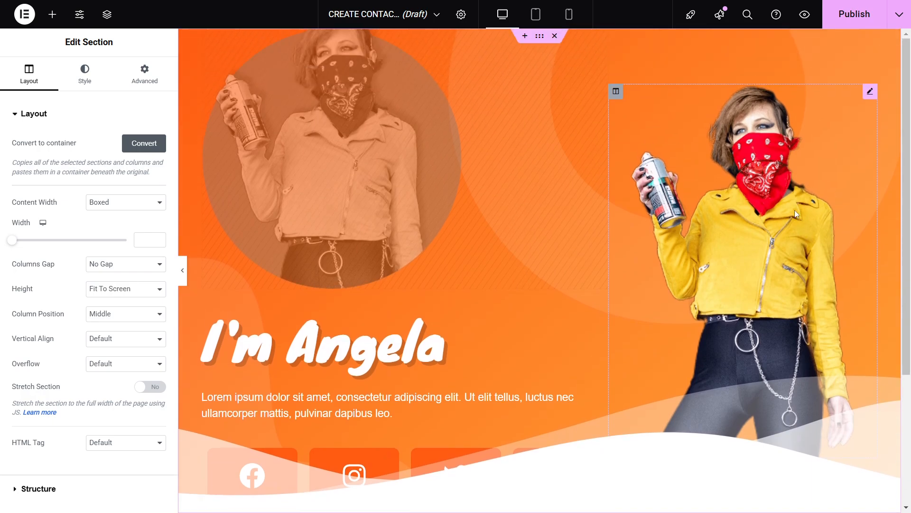
- Examine the media library images available for the large portrait of the woman, and close the library without replacing the picture
left_click(768, 209)
mouse_move(105, 190)
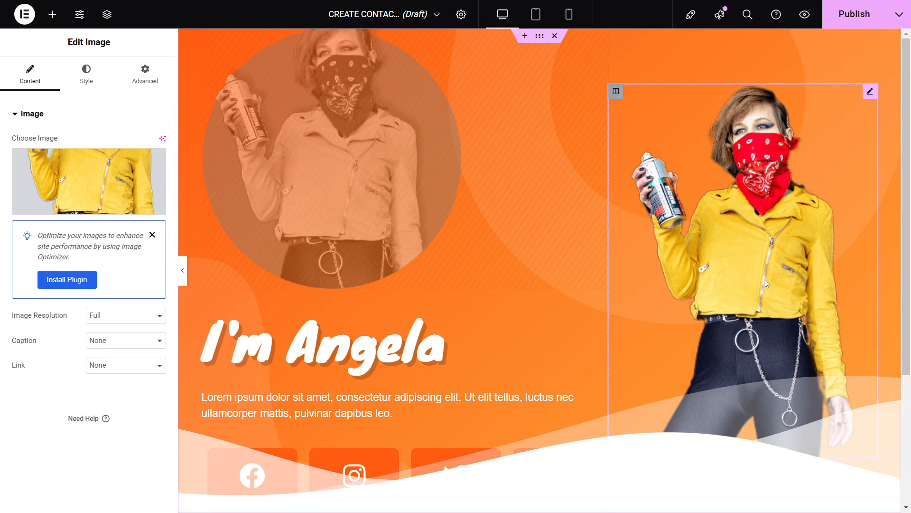
mouse_move(75, 163)
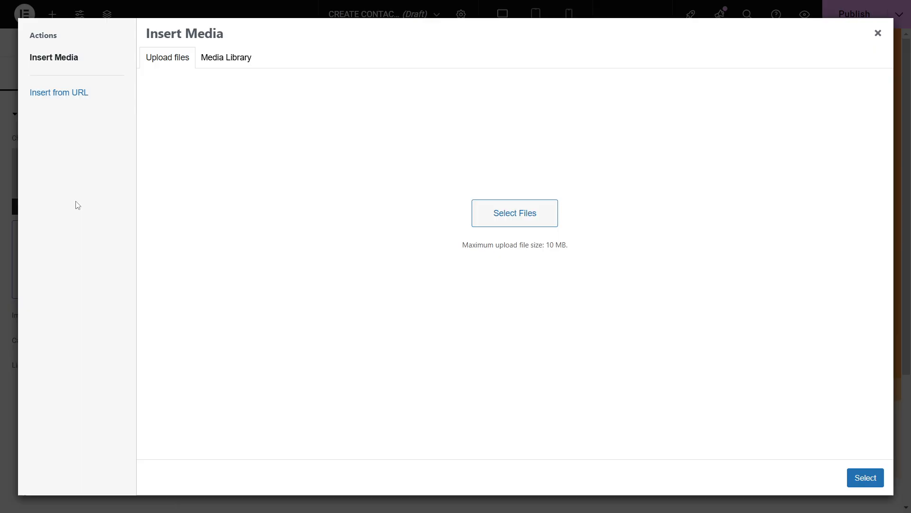
left_click(76, 204)
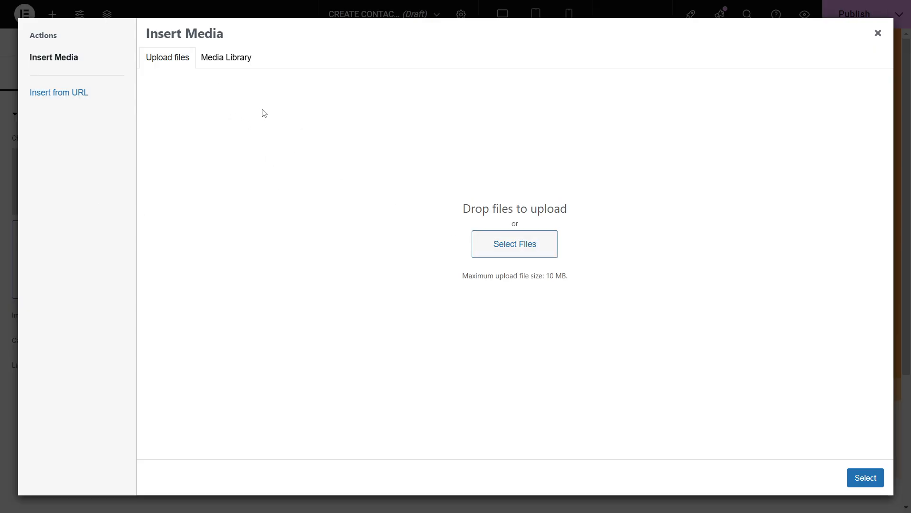
left_click(233, 59)
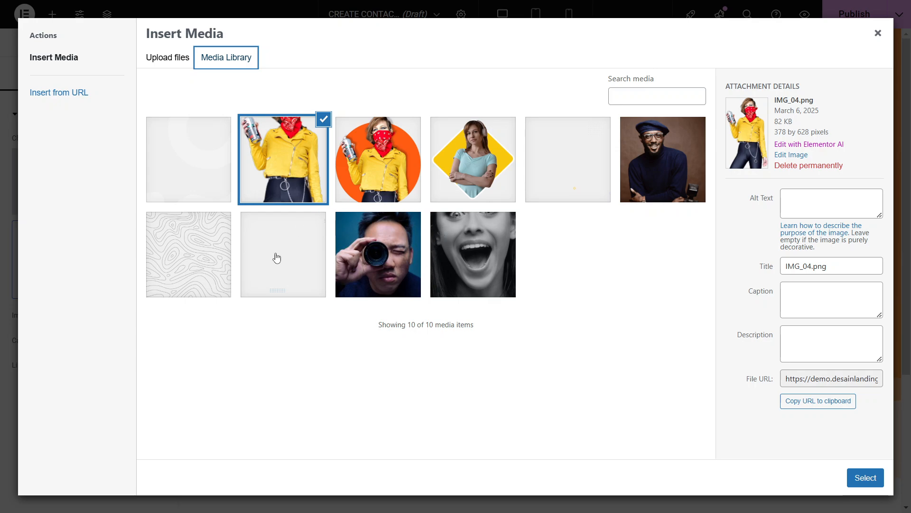
left_click(878, 34)
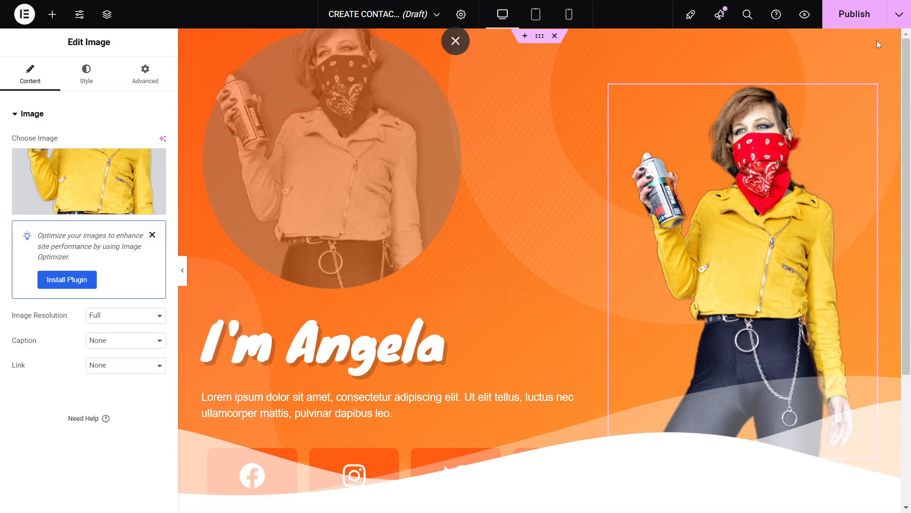
- Replace the first name after "I'm" in the large introduction heading with the new person's first name
left_click(396, 349)
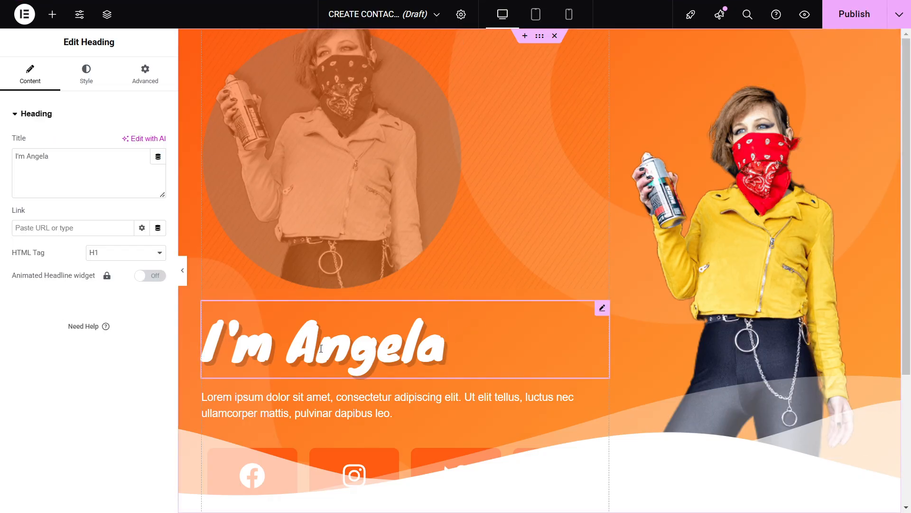
key("BackSpace")
key("BackSpace")
key("BackSpace")
key("BackSpace")
key("BackSpace")
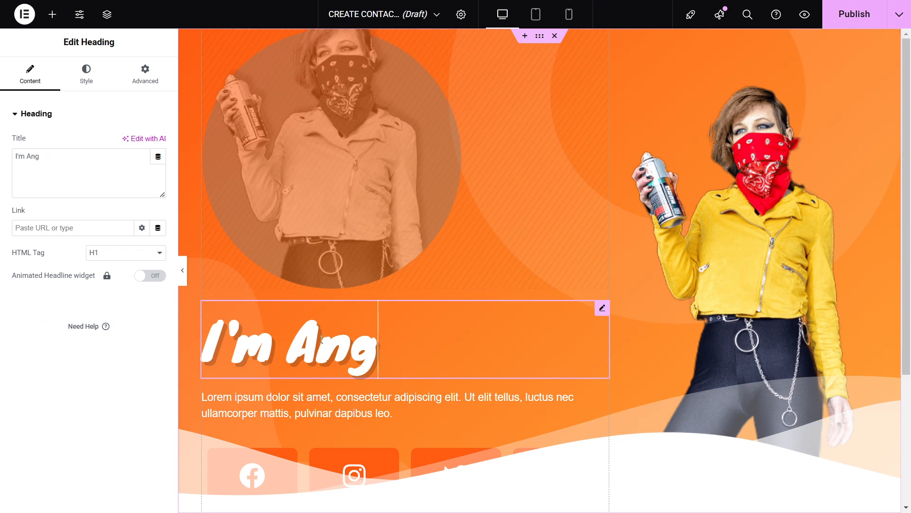
key("BackSpace")
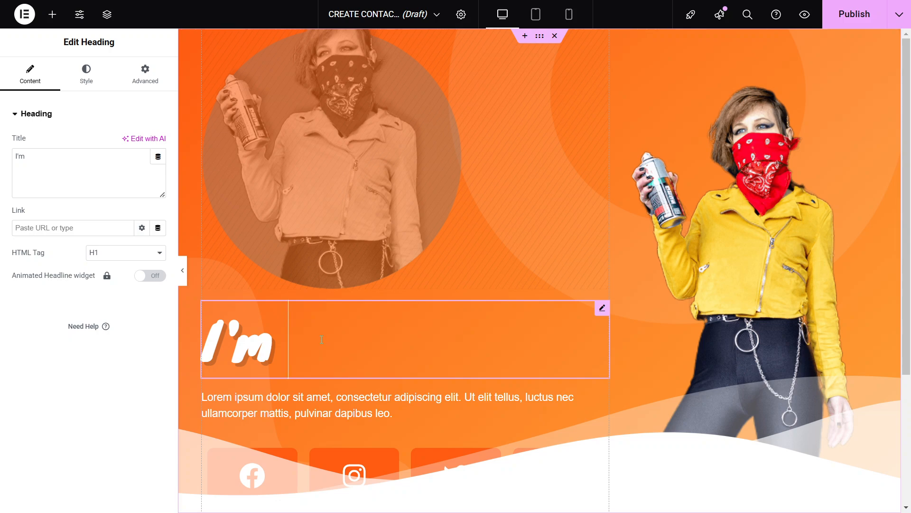
type("Jessica")
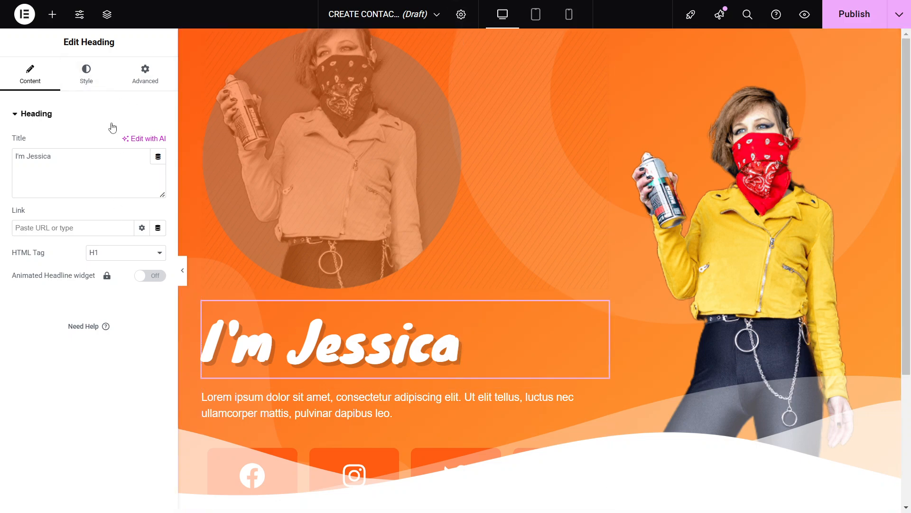
- Set the font family of the introduction heading to Krona One and return to its content settings
left_click(90, 86)
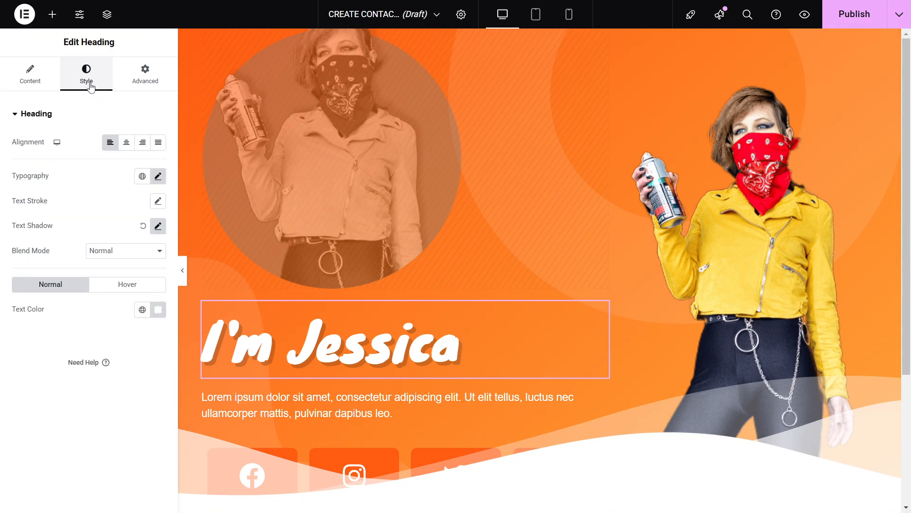
left_click(157, 177)
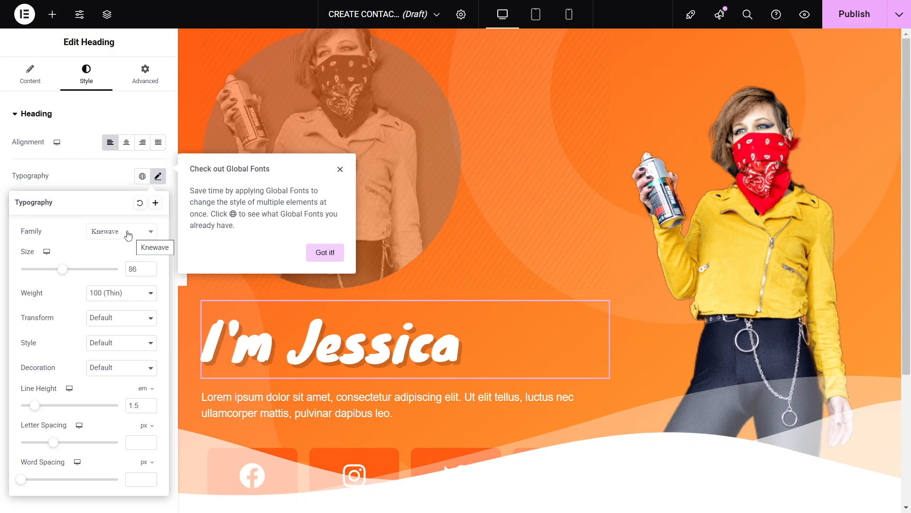
left_click(127, 235)
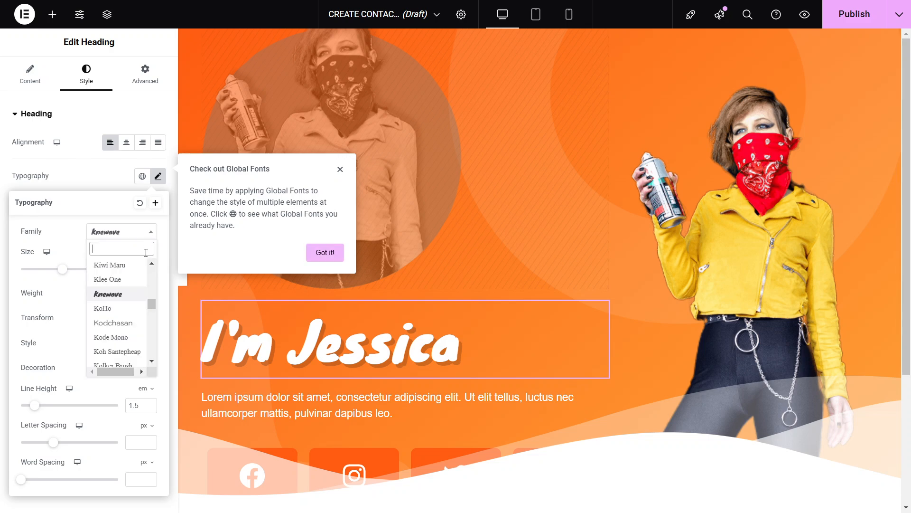
scroll(132, 341, "down", 1)
scroll(131, 340, "down", 1)
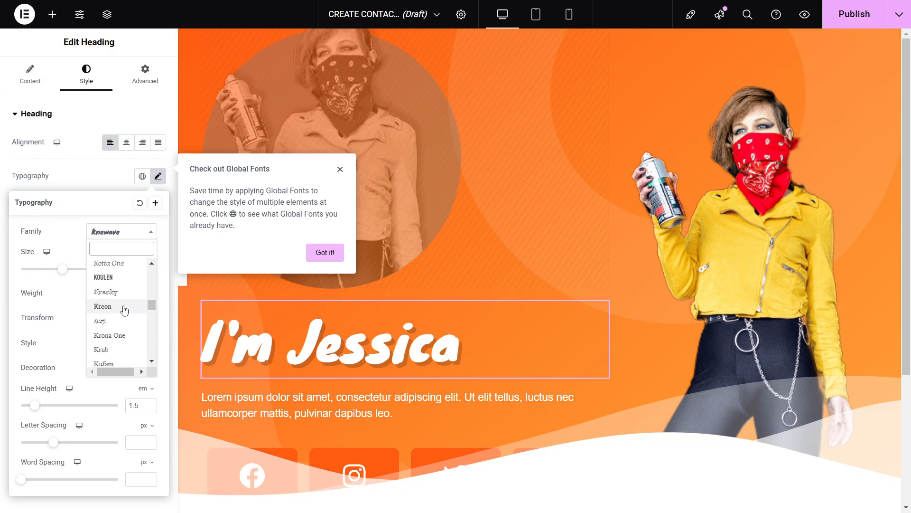
left_click(129, 337)
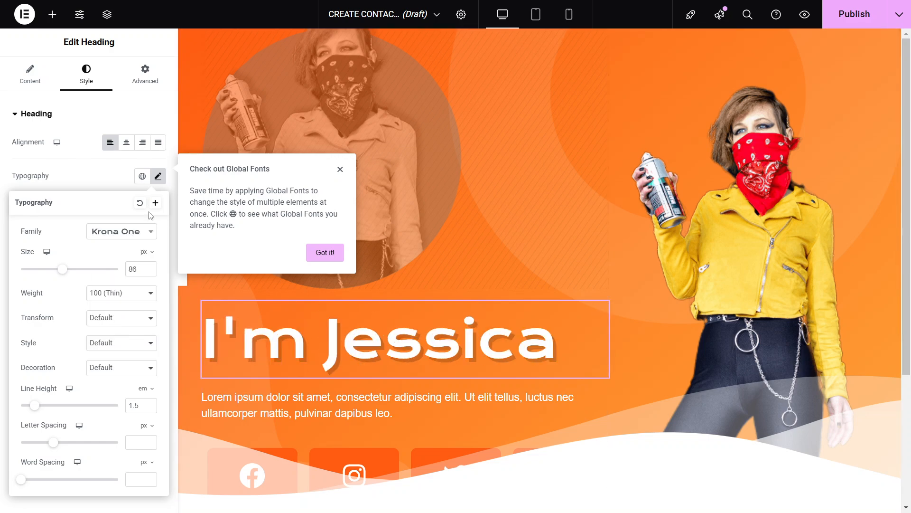
left_click(112, 179)
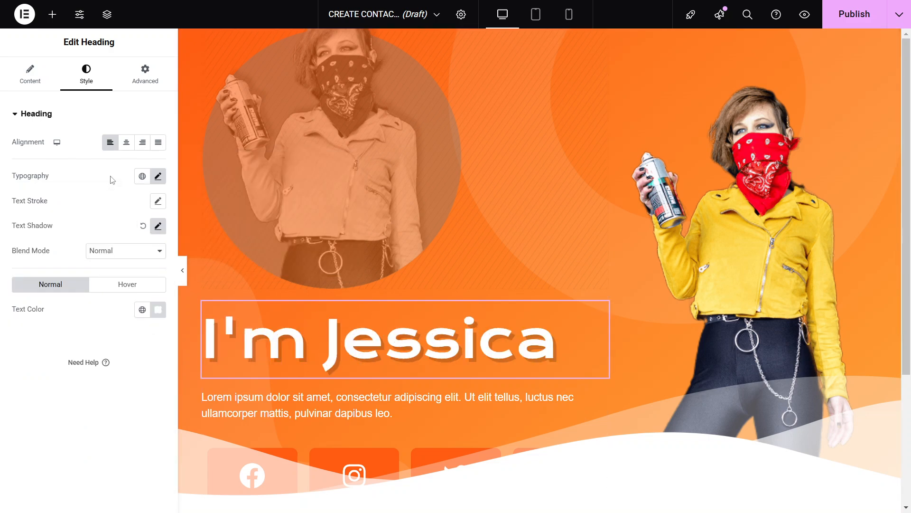
left_click(28, 85)
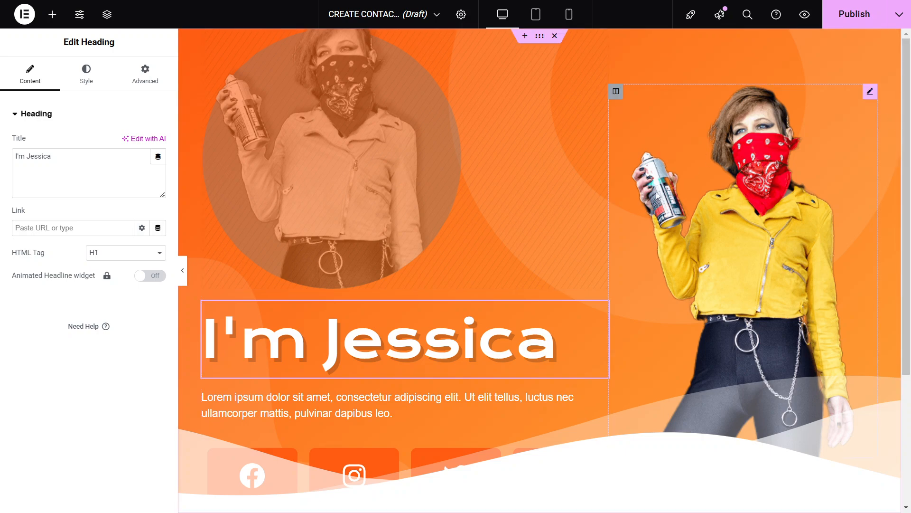
- Open the Lorem ipsum paragraph below the heading and examine its editable text without changing it
scroll(590, 181, "down", 3)
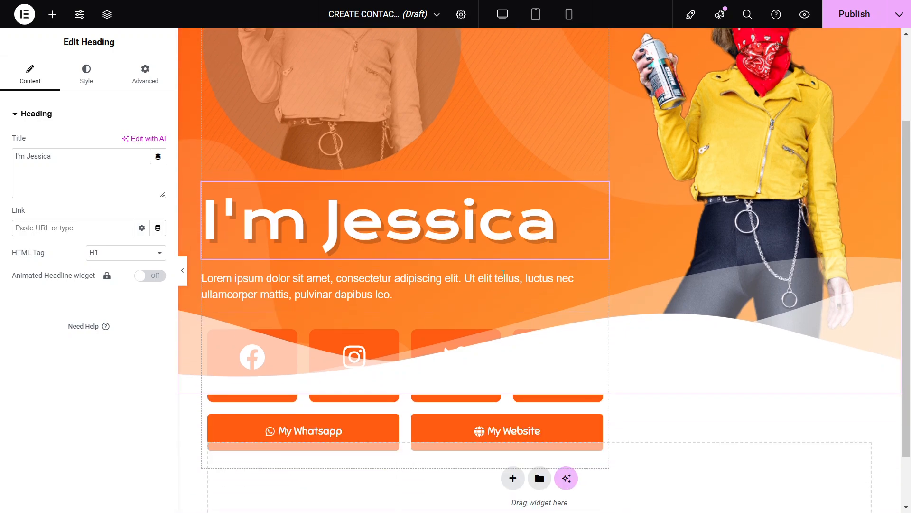
scroll(508, 278, "up", 3)
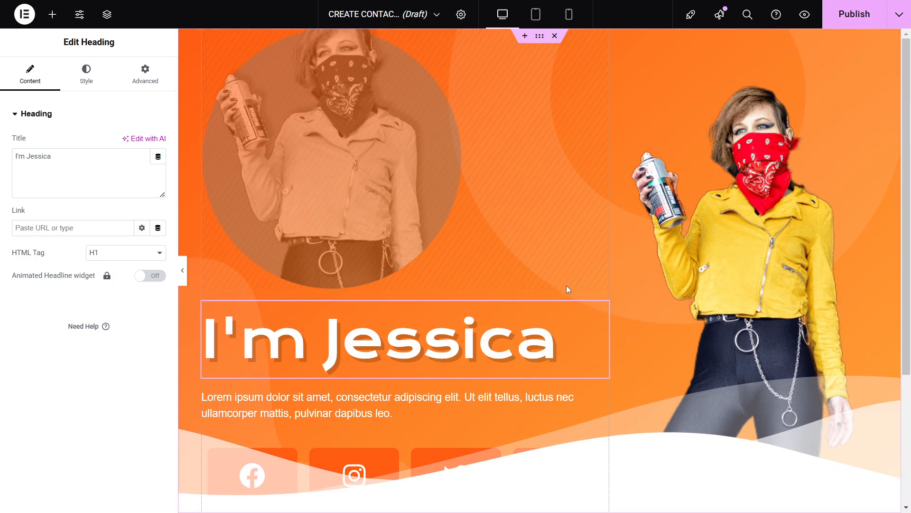
scroll(471, 300, "down", 1)
scroll(471, 300, "down", 1)
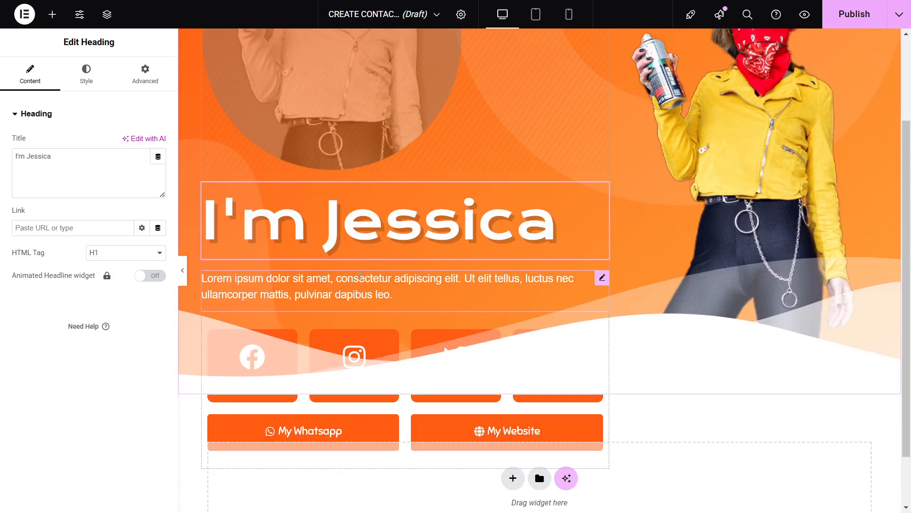
left_click(362, 281)
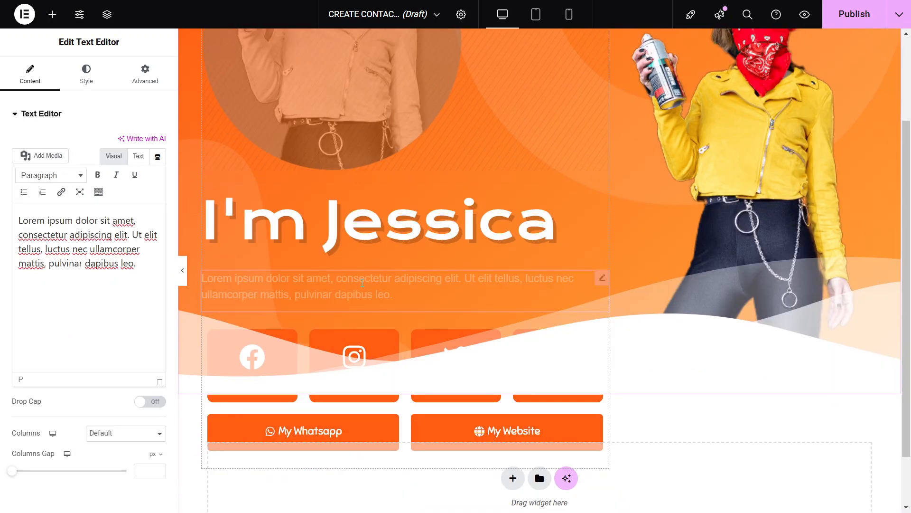
left_click_drag(150, 265, 21, 219)
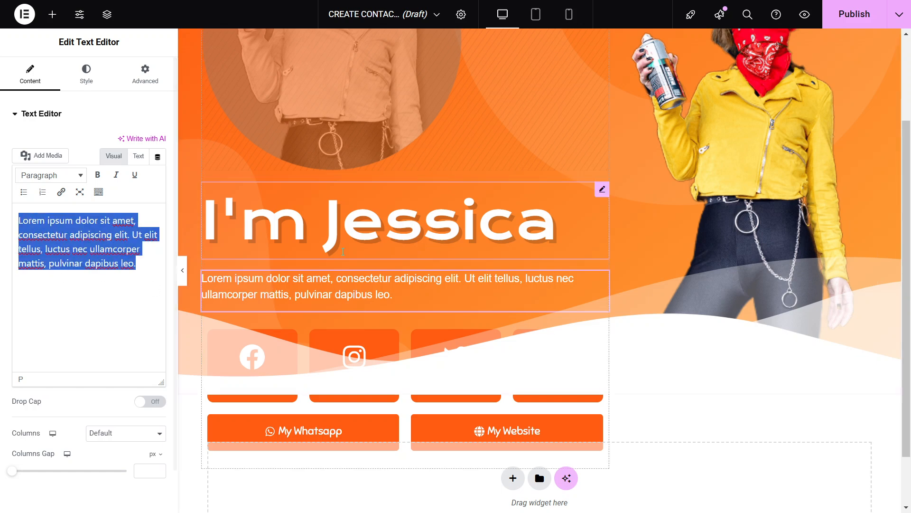
left_click(109, 232)
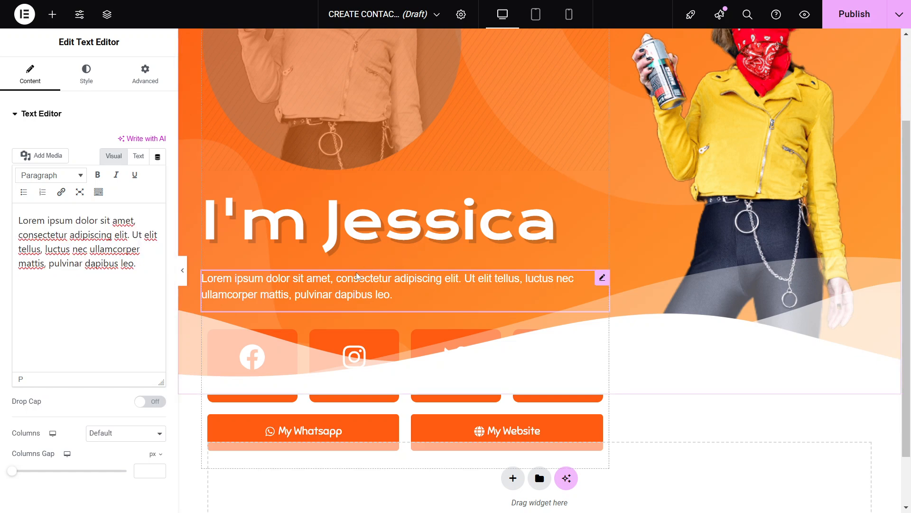
- Examine the title and link settings of the Facebook, Instagram, Twitter and Youtube icon boxes without entering any links
scroll(355, 274, "down", 1)
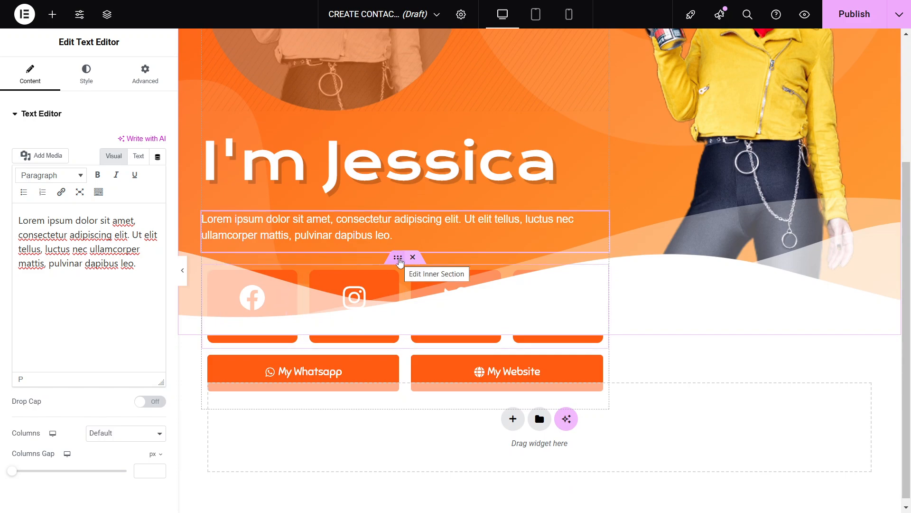
left_click(399, 261)
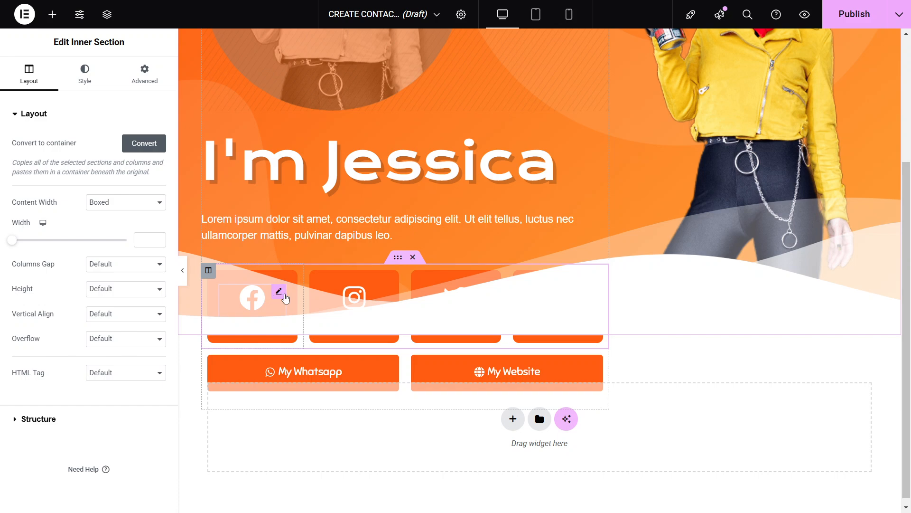
left_click(285, 295)
mouse_move(72, 185)
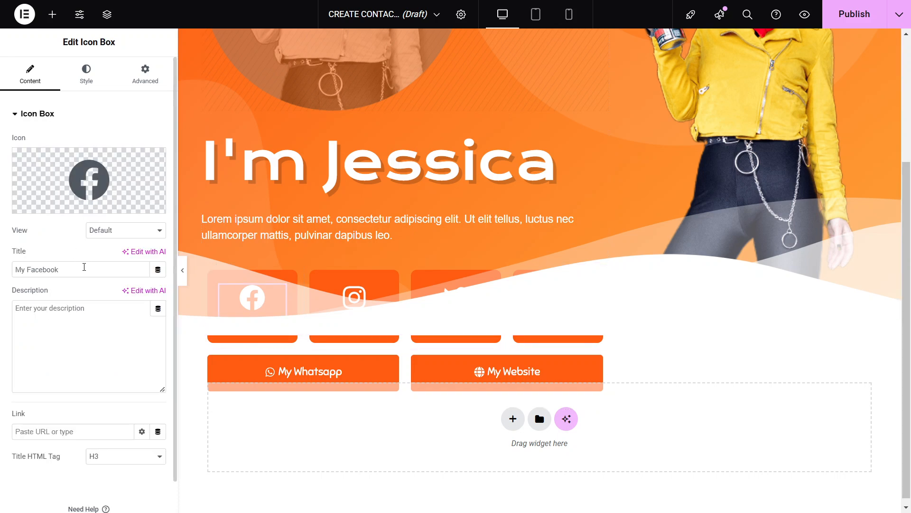
left_click(88, 428)
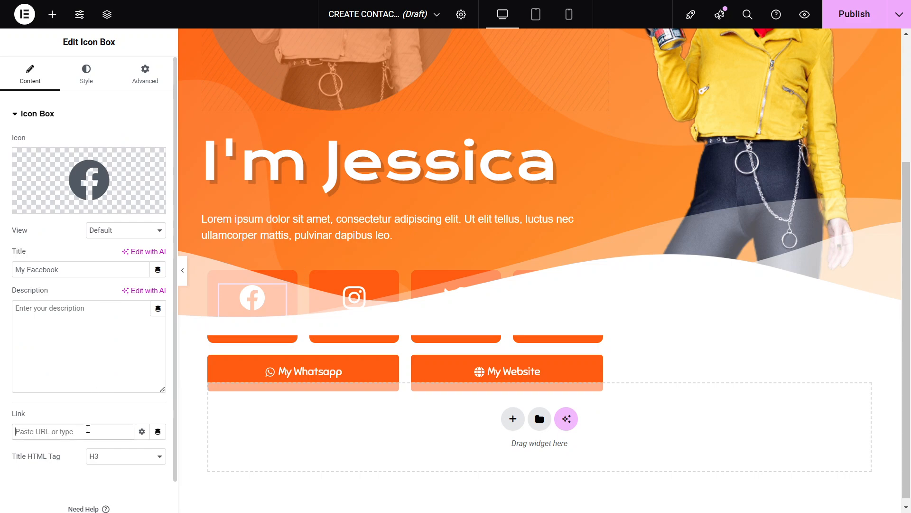
left_click(334, 309)
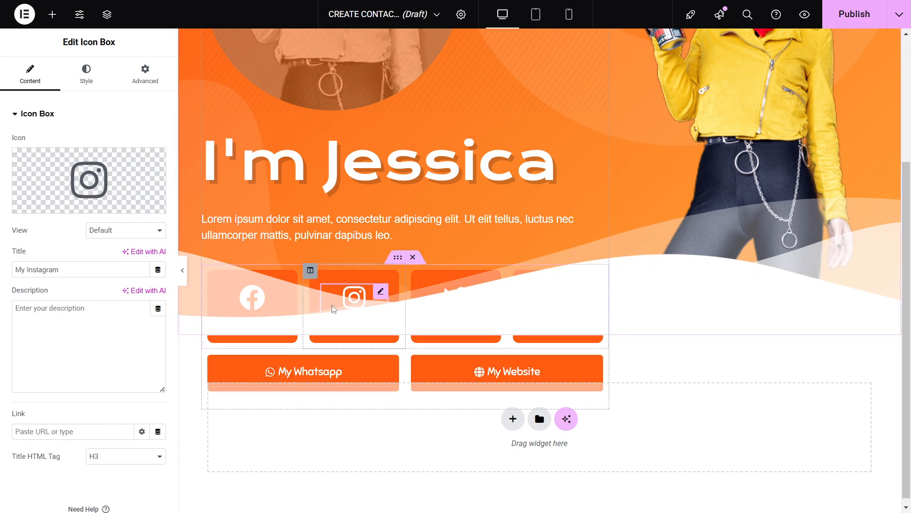
left_click(455, 300)
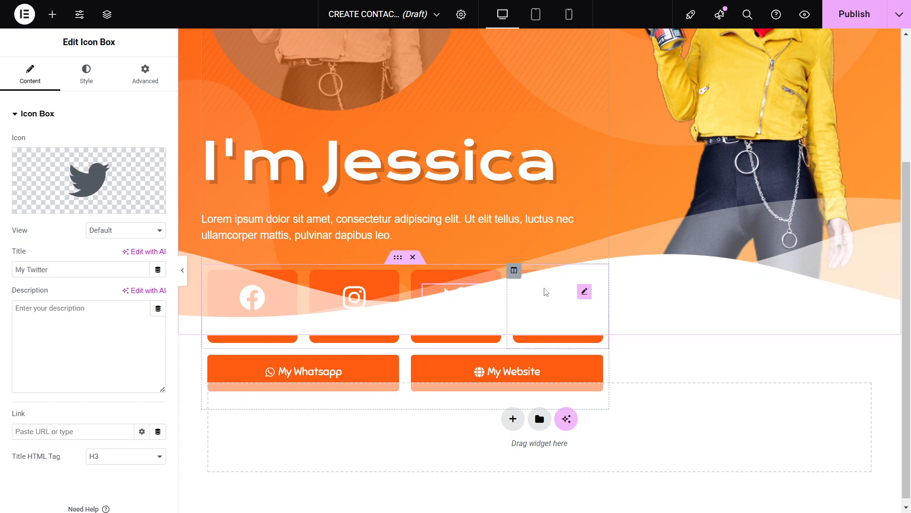
left_click(552, 304)
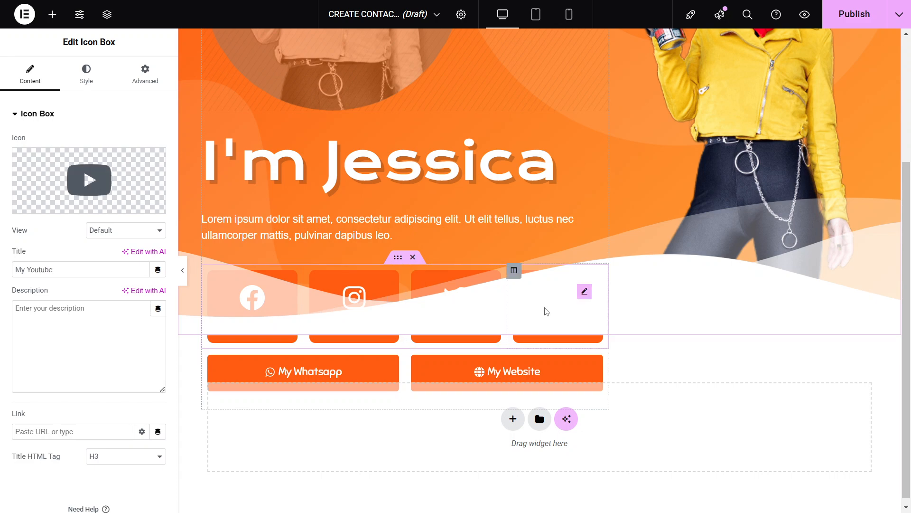
left_click(71, 429)
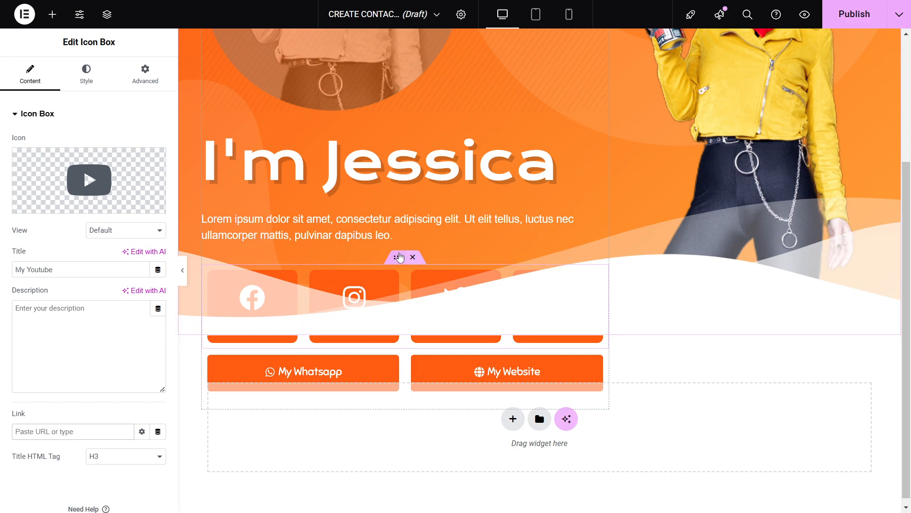
- Examine the text and link settings of the My Whatsapp and My Website buttons without changing them
scroll(379, 363, "down", 1)
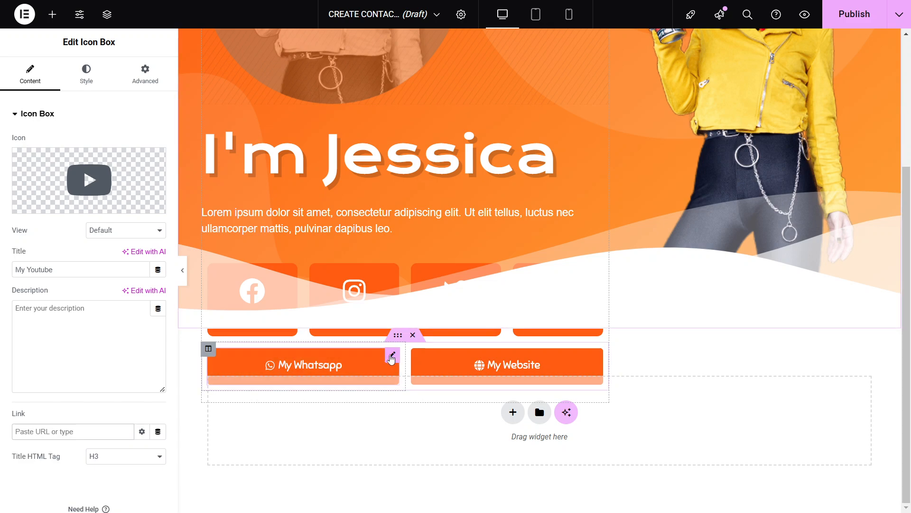
left_click(392, 356)
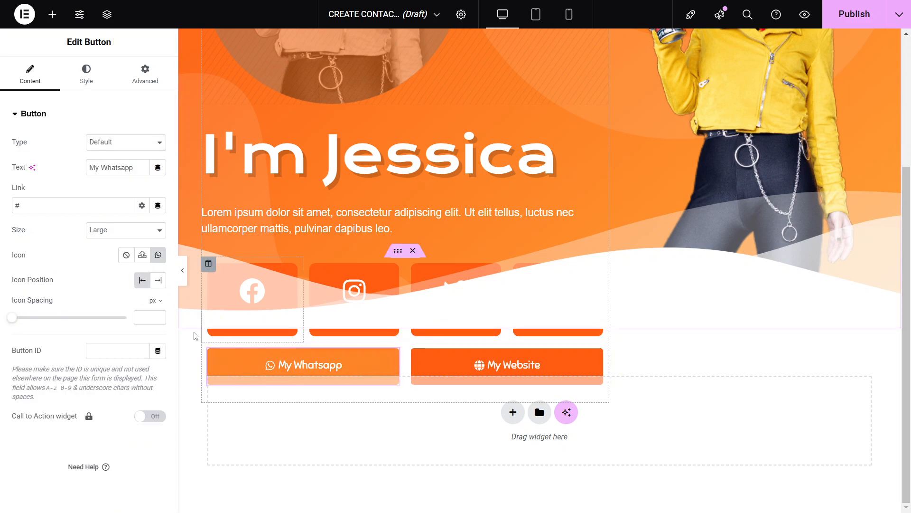
left_click(48, 208)
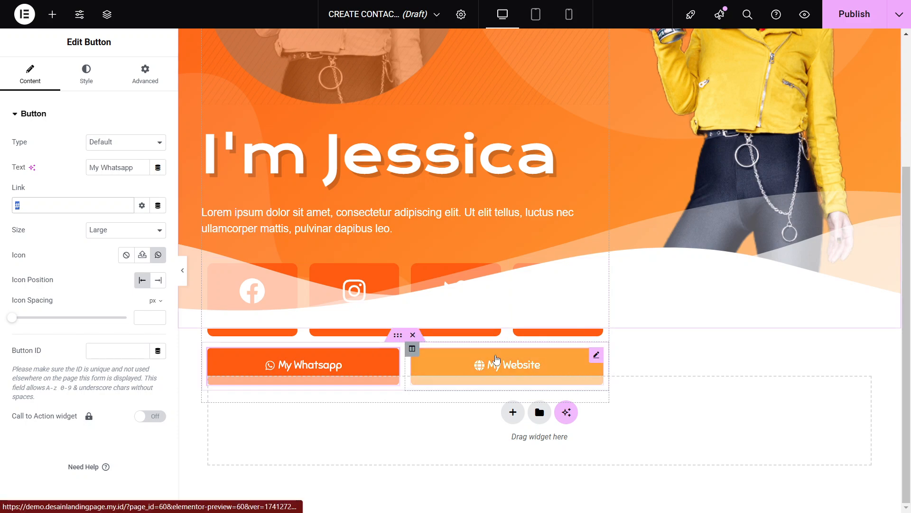
left_click(594, 360)
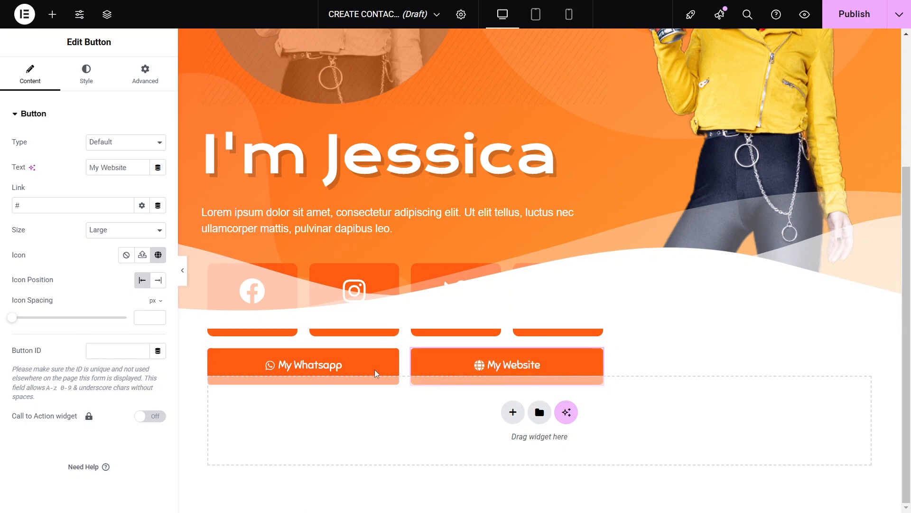
- Switch the editor to the mobile preview and check how the page looks from the introduction heading to the buttons
scroll(517, 306, "up", 4)
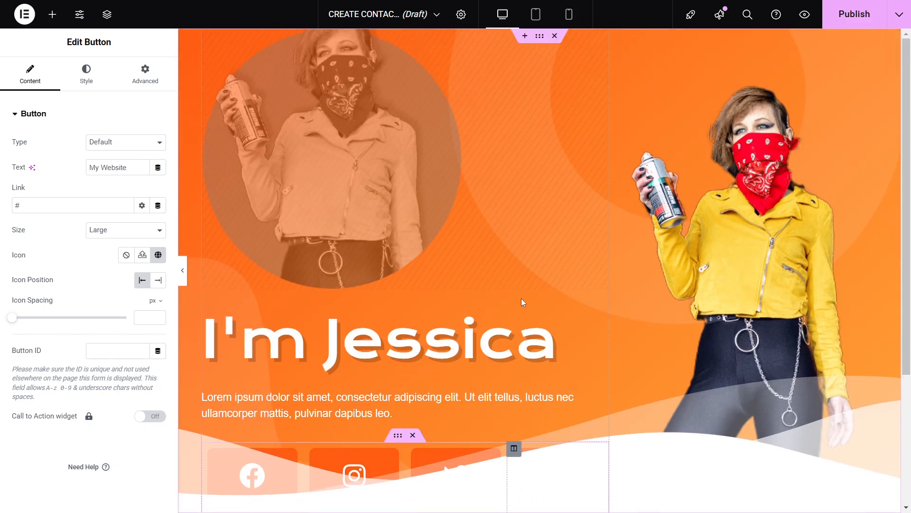
left_click(536, 15)
left_click(575, 13)
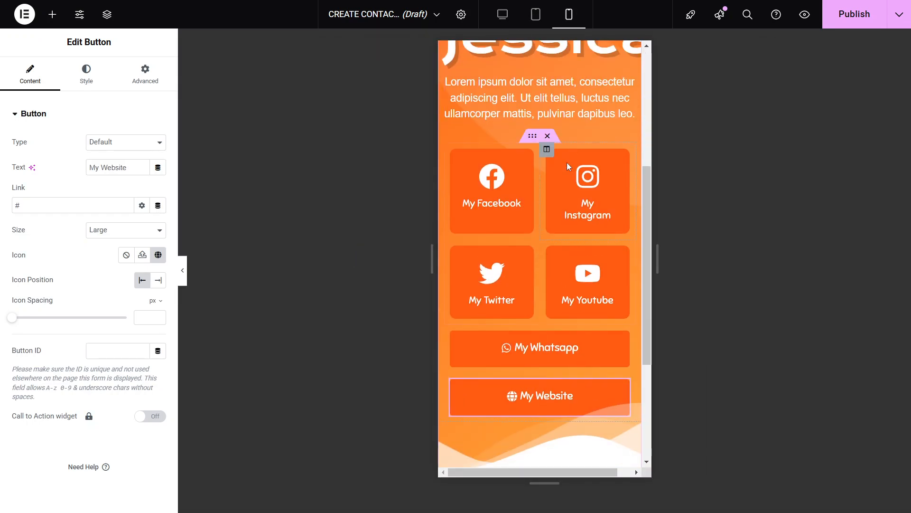
scroll(609, 186, "up", 8)
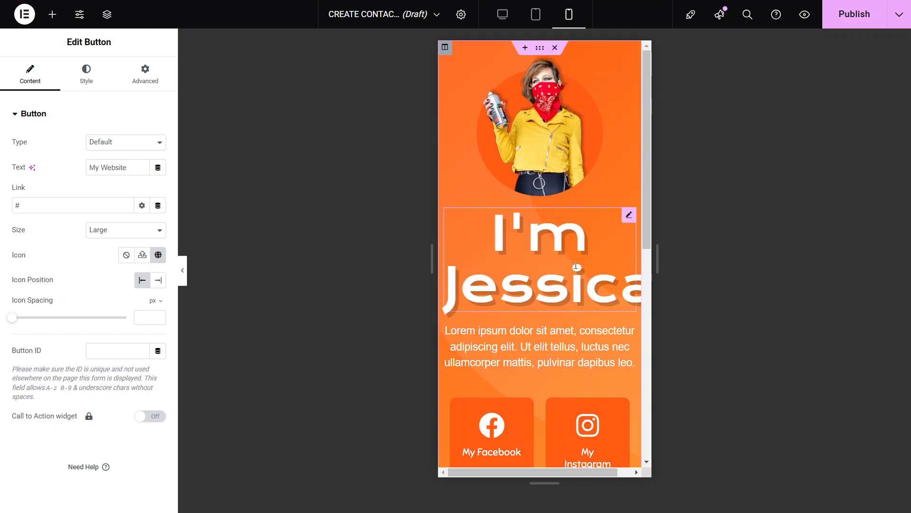
- Reduce the introduction heading's typography size to 62 px for the mobile layout
left_click(577, 267)
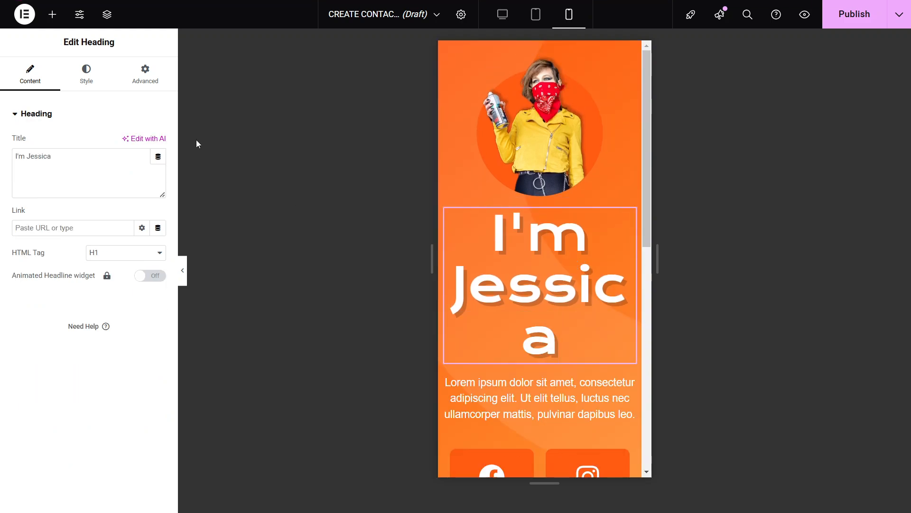
left_click(87, 82)
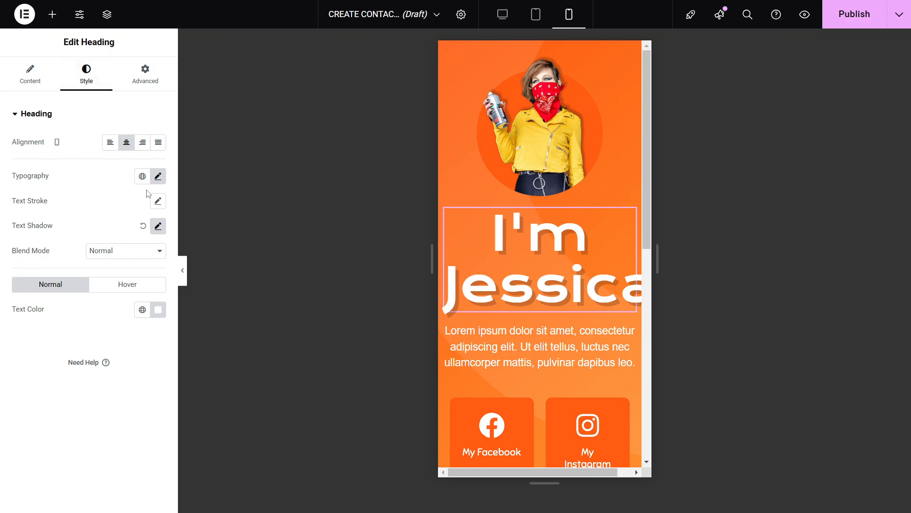
left_click(158, 177)
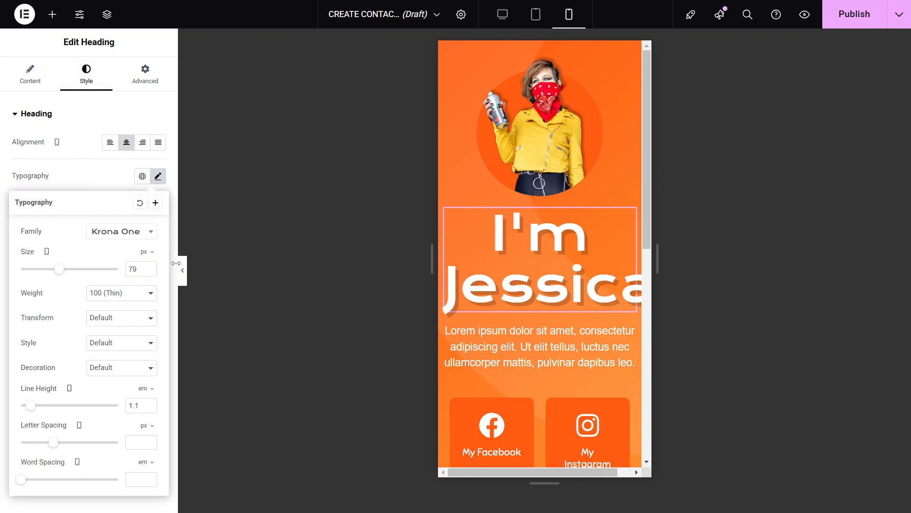
left_click(151, 273)
left_click(151, 273)
left_click(151, 273)
left_click(151, 273)
left_click(151, 273)
left_click(151, 272)
left_click(151, 273)
left_click(151, 272)
left_click(151, 272)
left_click(151, 272)
left_click(151, 272)
left_click(151, 273)
left_click(151, 272)
left_click(151, 273)
left_click(151, 272)
left_click(151, 273)
left_click(151, 272)
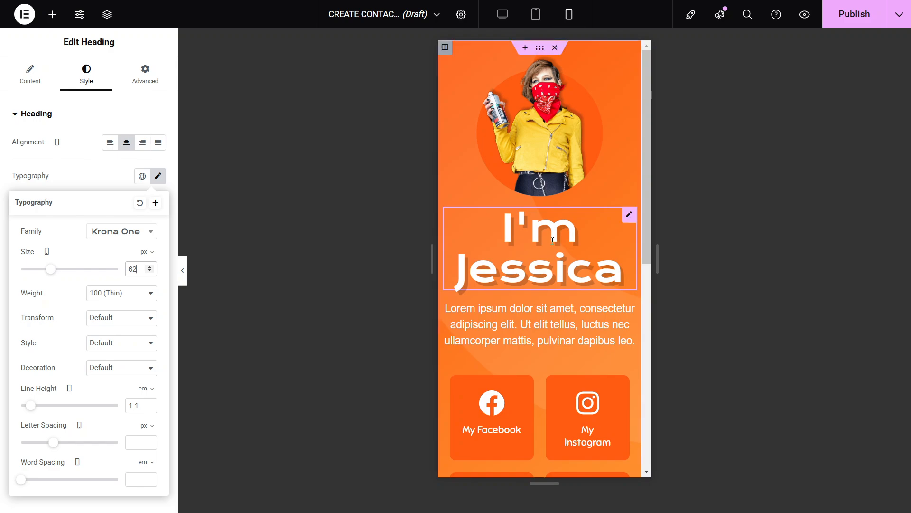
- Review the whole mobile layout from the portrait image down to the page end and return to its beginning
scroll(585, 272, "down", 3)
scroll(584, 272, "down", 5)
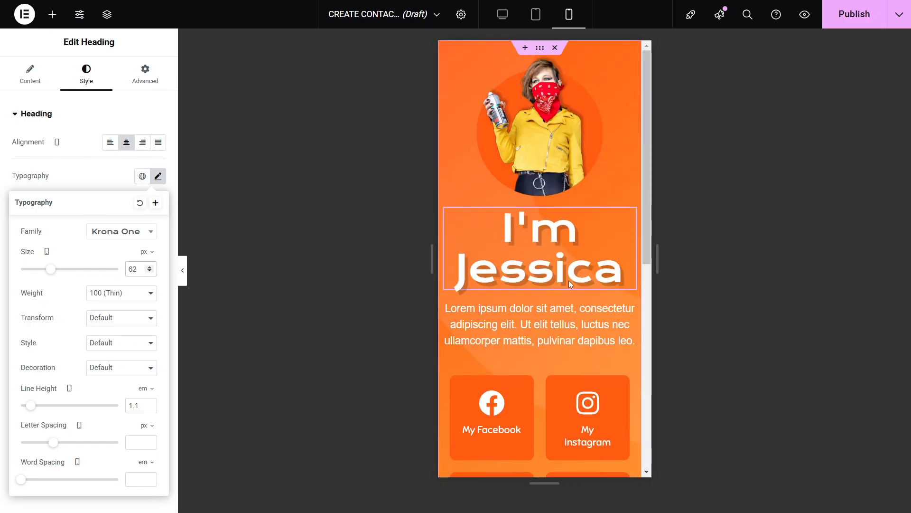
scroll(562, 227, "down", 8)
scroll(562, 222, "down", 1)
scroll(562, 204, "up", 7)
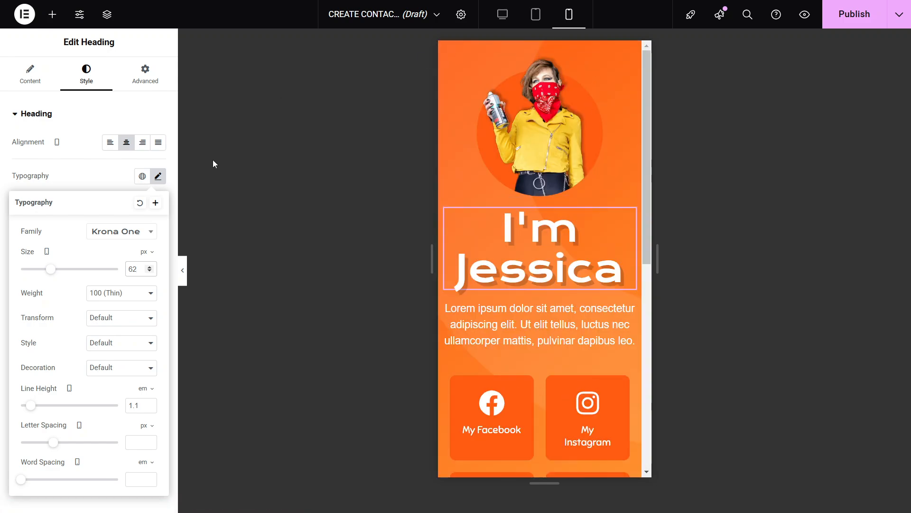
- Return the editor to the desktop preview and look over the page from the portrait to the buttons
left_click(503, 14)
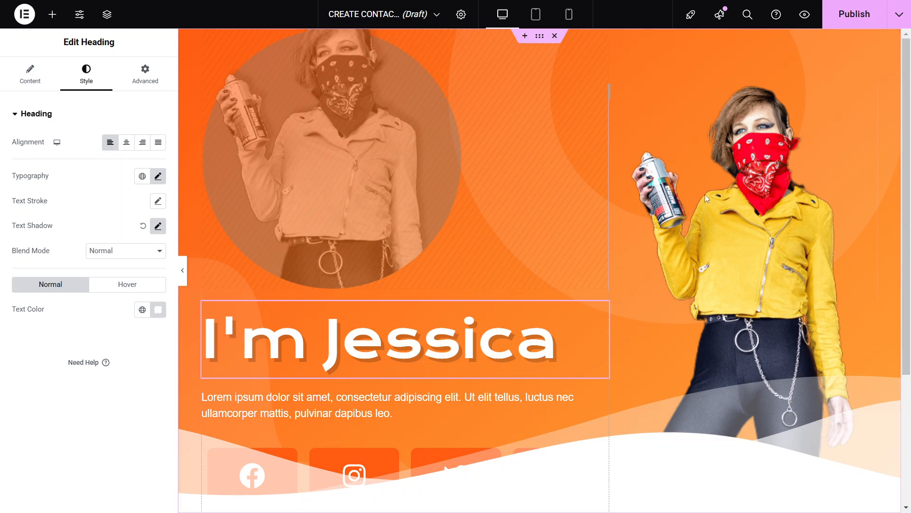
scroll(511, 181, "down", 4)
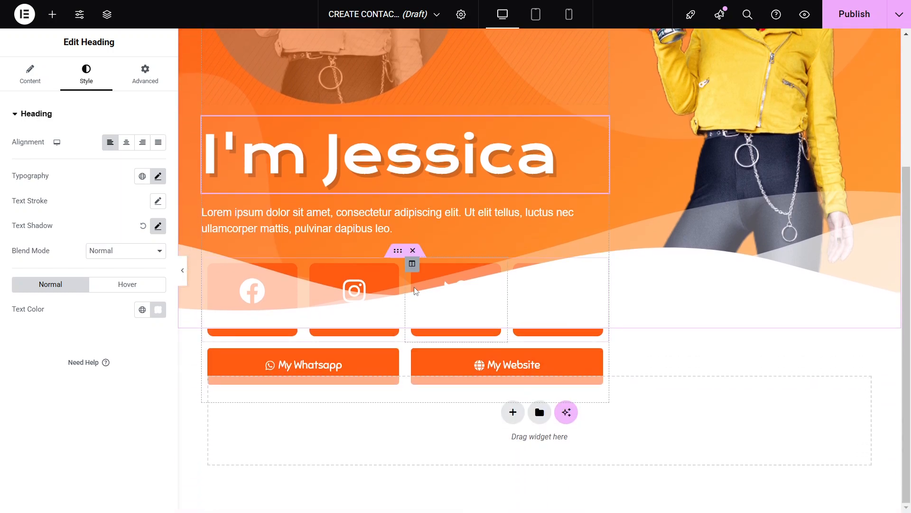
scroll(518, 280, "up", 4)
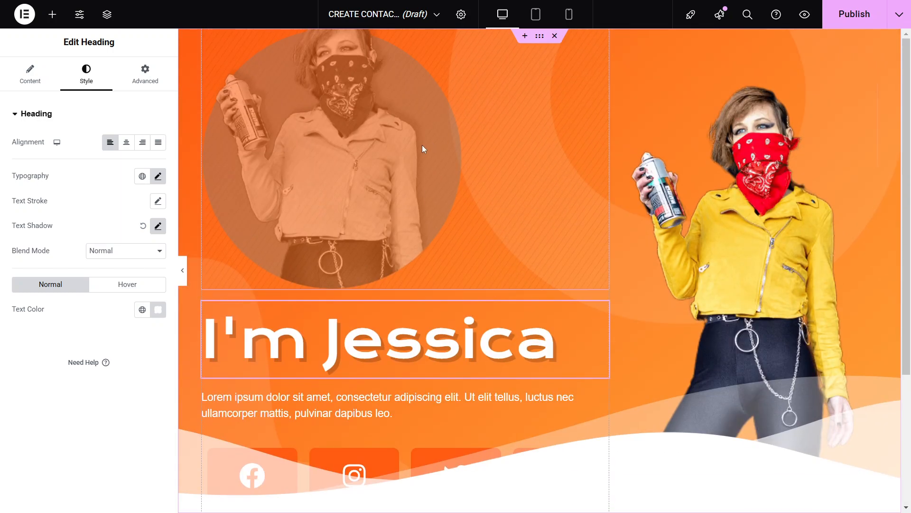